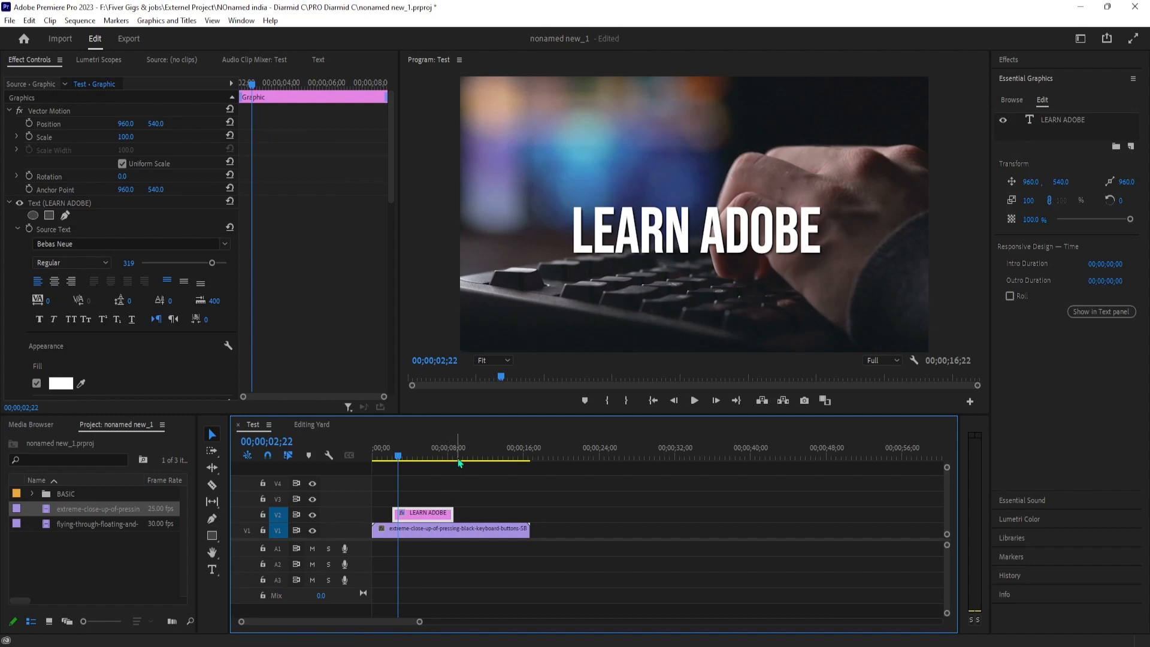
# Bring up the effects library with its search ready and return the playhead to the start of the sequence.
pyautogui.moveTo(400, 458); pyautogui.dragTo(408, 458)
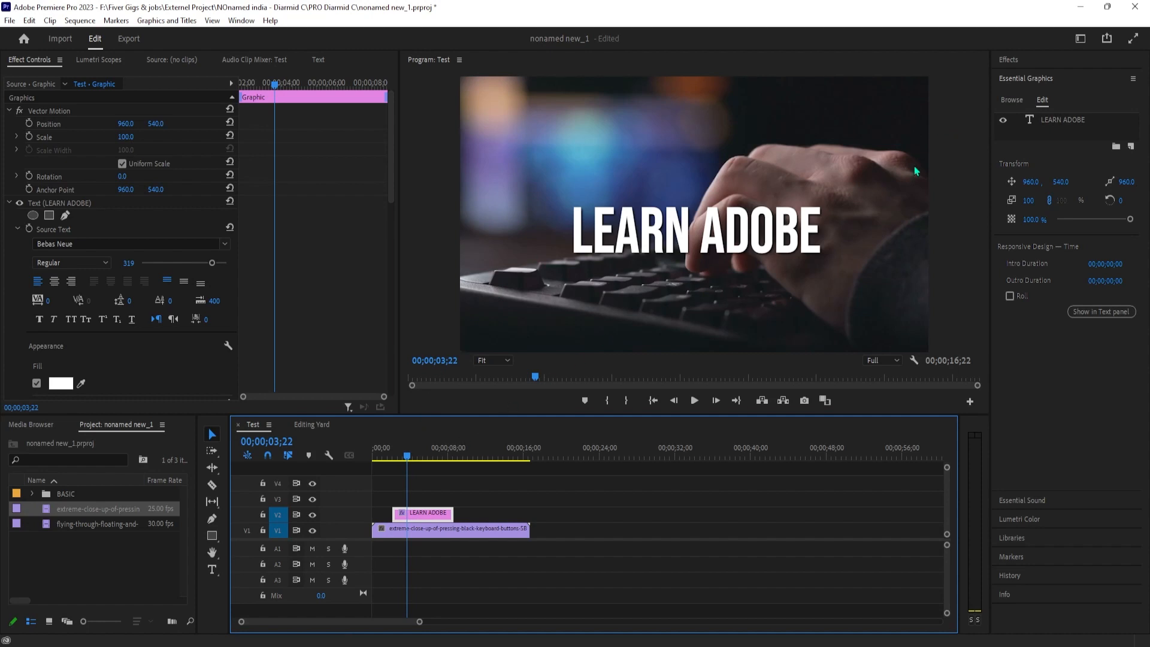
pyautogui.click(1011, 60)
pyautogui.click(1023, 75)
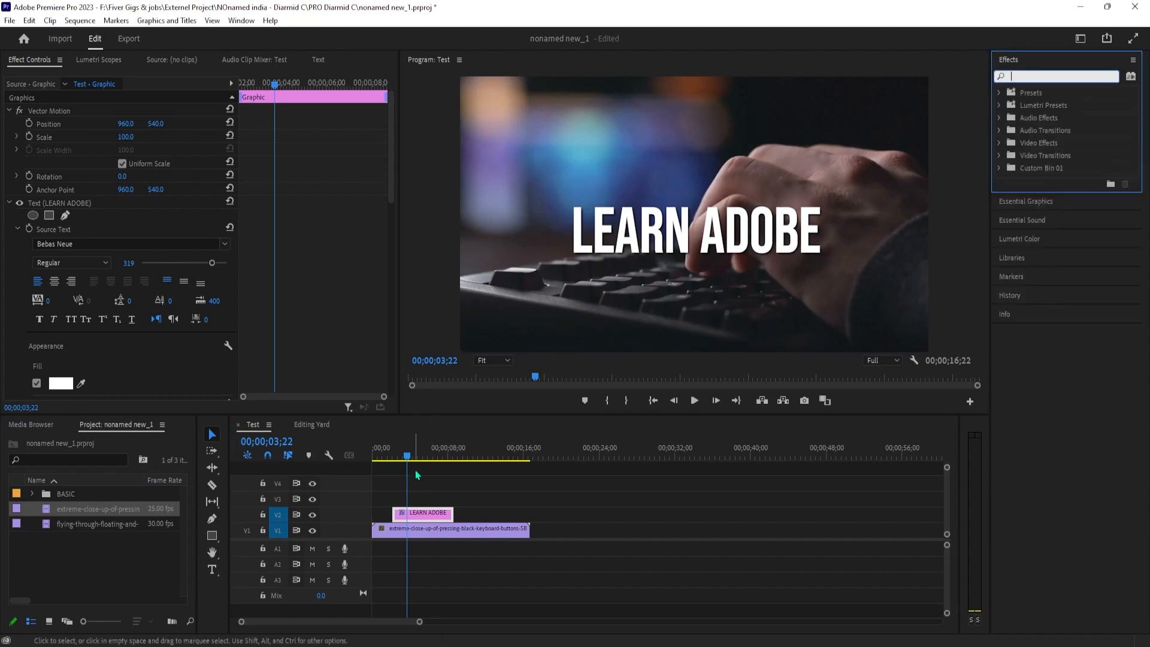
pyautogui.click(653, 400)
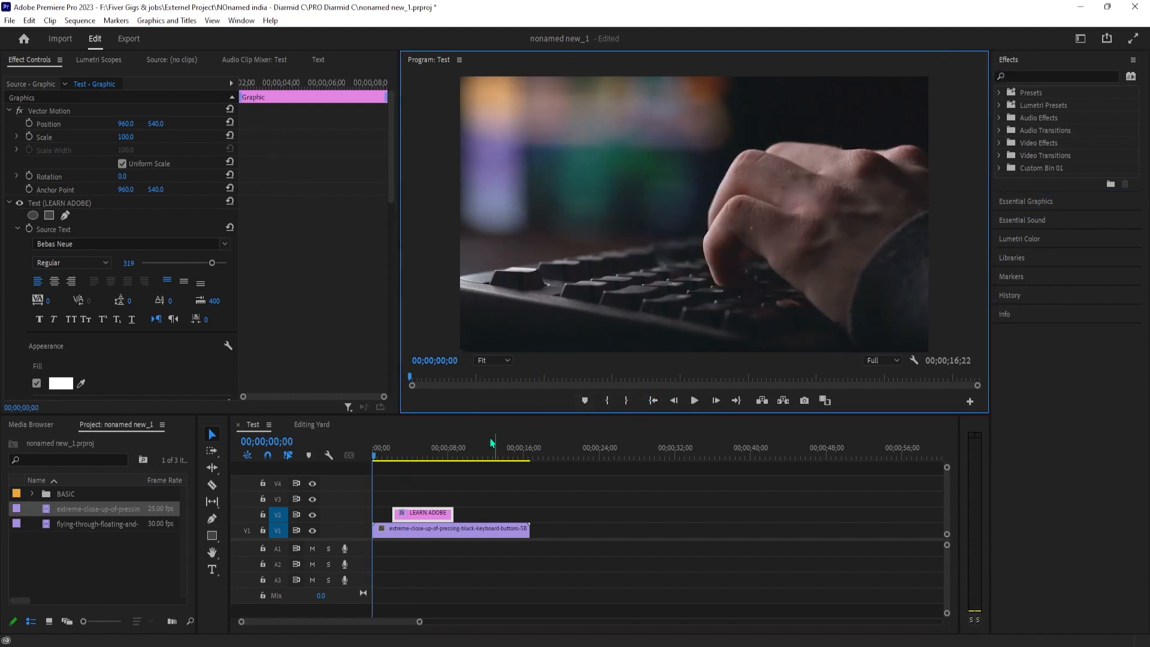
# Keyframe the LEARN ADOBE title's Position at 00;00;02;05 with a horizontal value of -560, outside the frame's left edge.
pyautogui.click(420, 520)
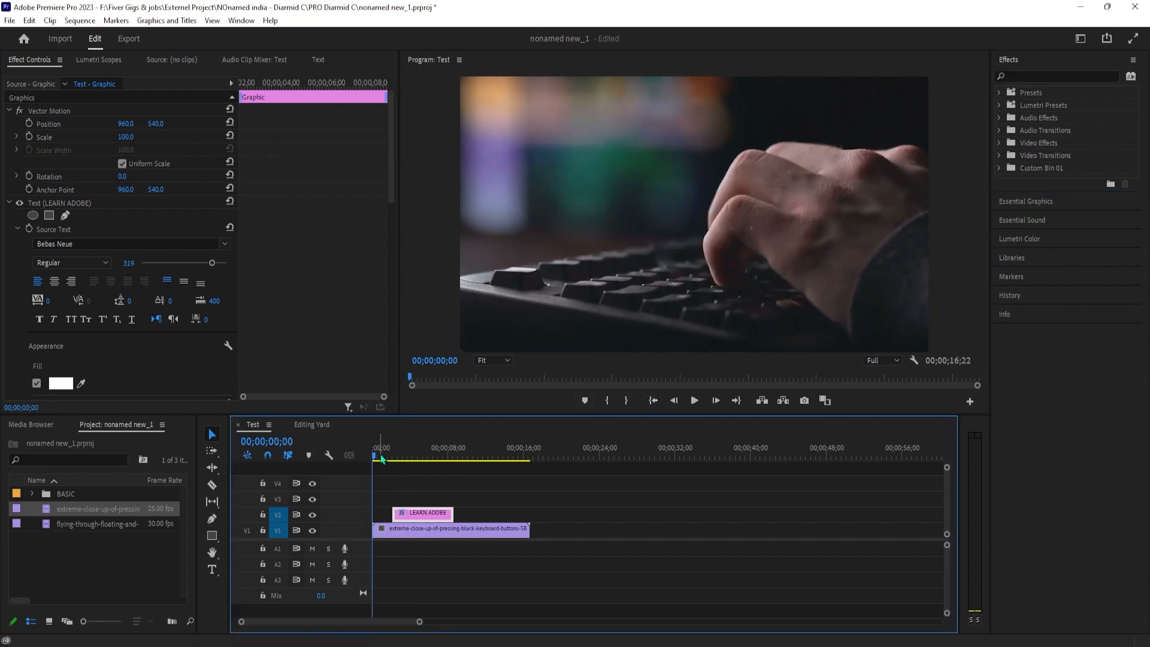
pyautogui.moveTo(375, 461); pyautogui.dragTo(395, 456)
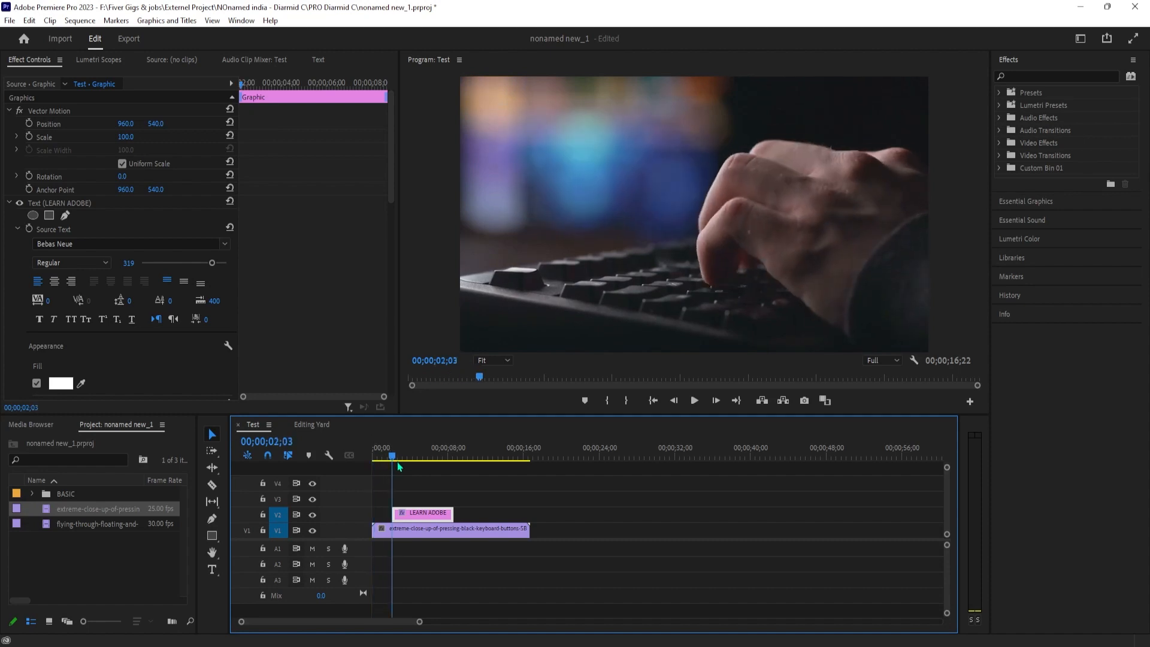
pyautogui.click(248, 87)
pyautogui.moveTo(247, 87); pyautogui.dragTo(242, 87)
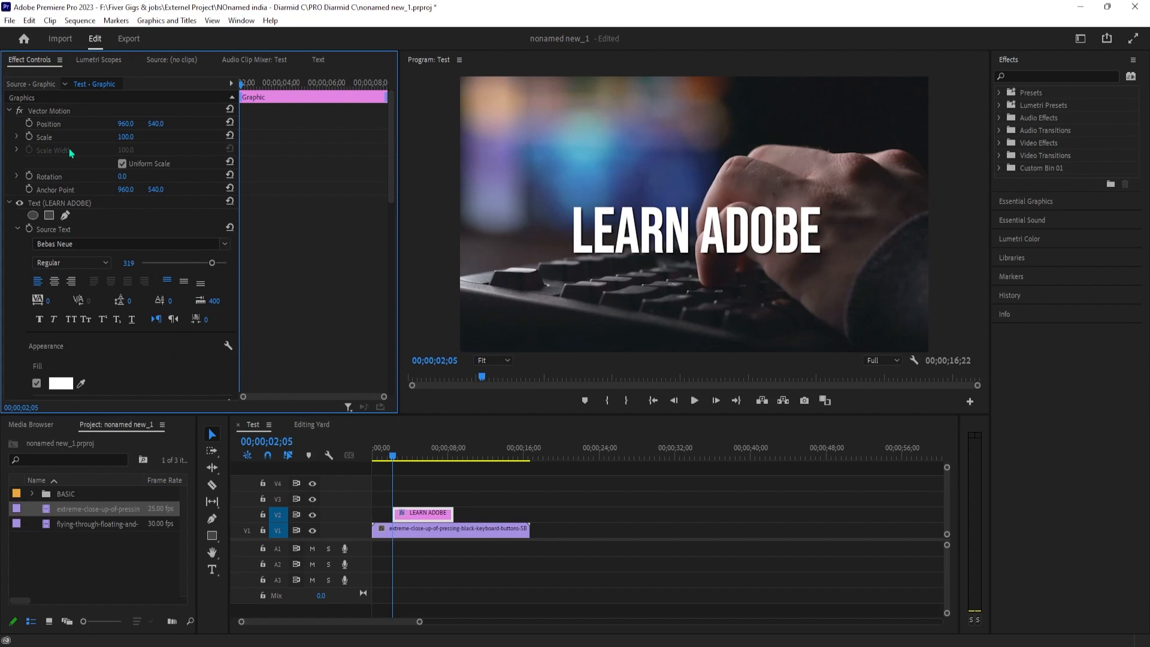
pyautogui.moveTo(126, 123); pyautogui.dragTo(0, 124)
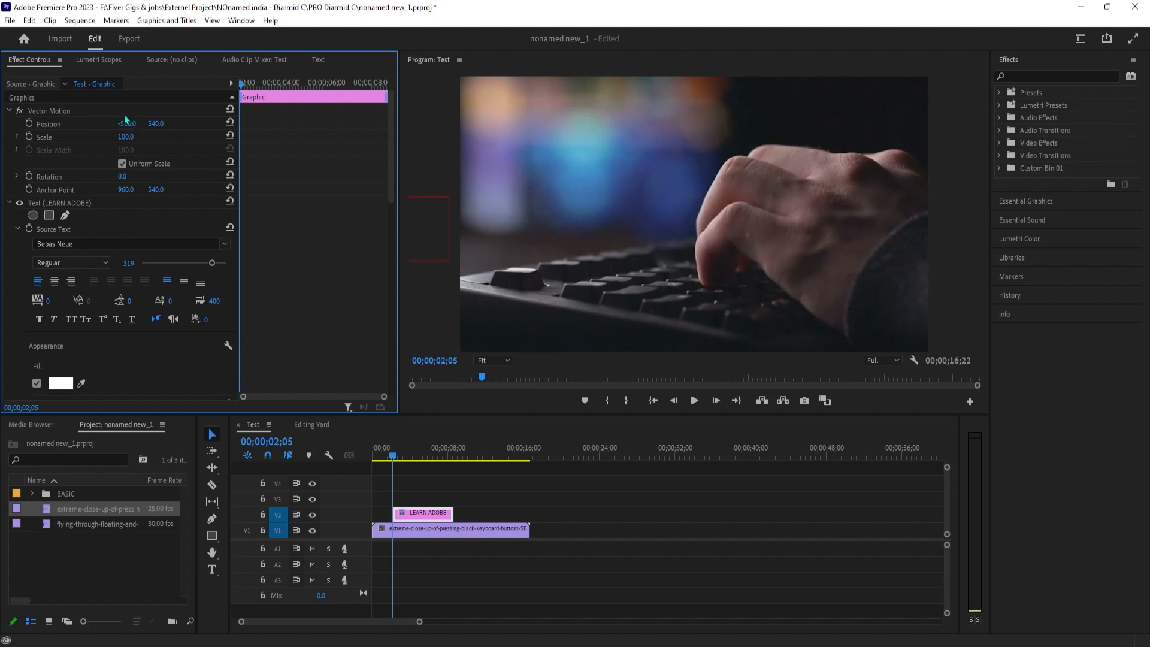
pyautogui.click(29, 123)
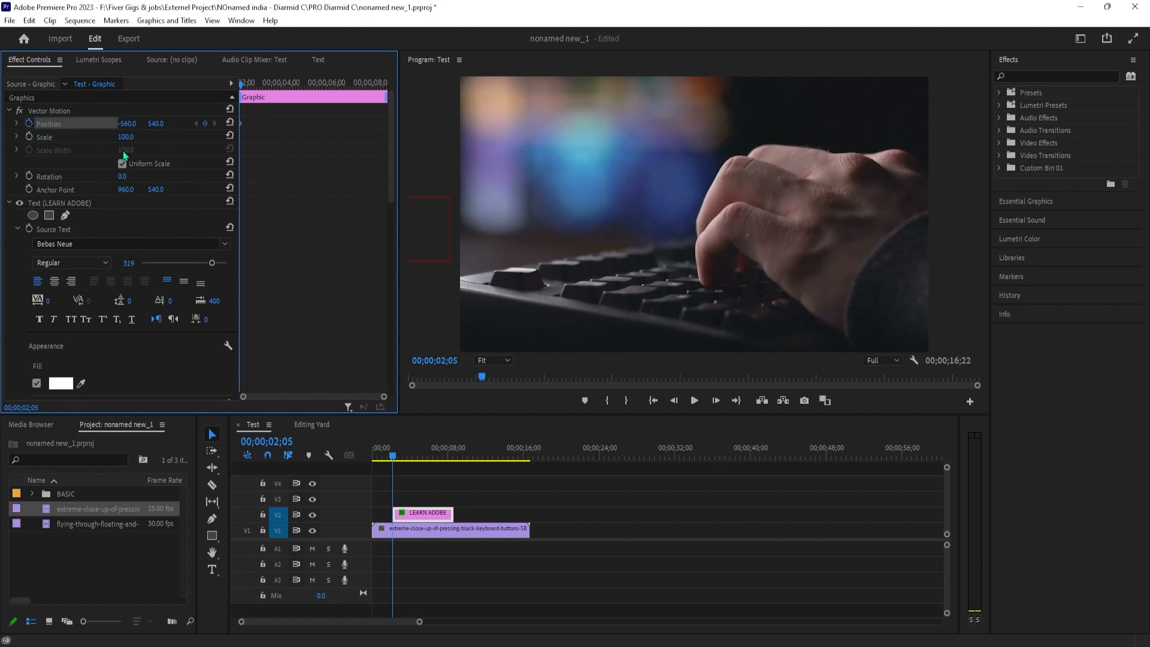
# Add a Position keyframe at 00;00;03;22 with a horizontal value of 932 and play back the title's slide-in.
pyautogui.moveTo(237, 84); pyautogui.dragTo(278, 92)
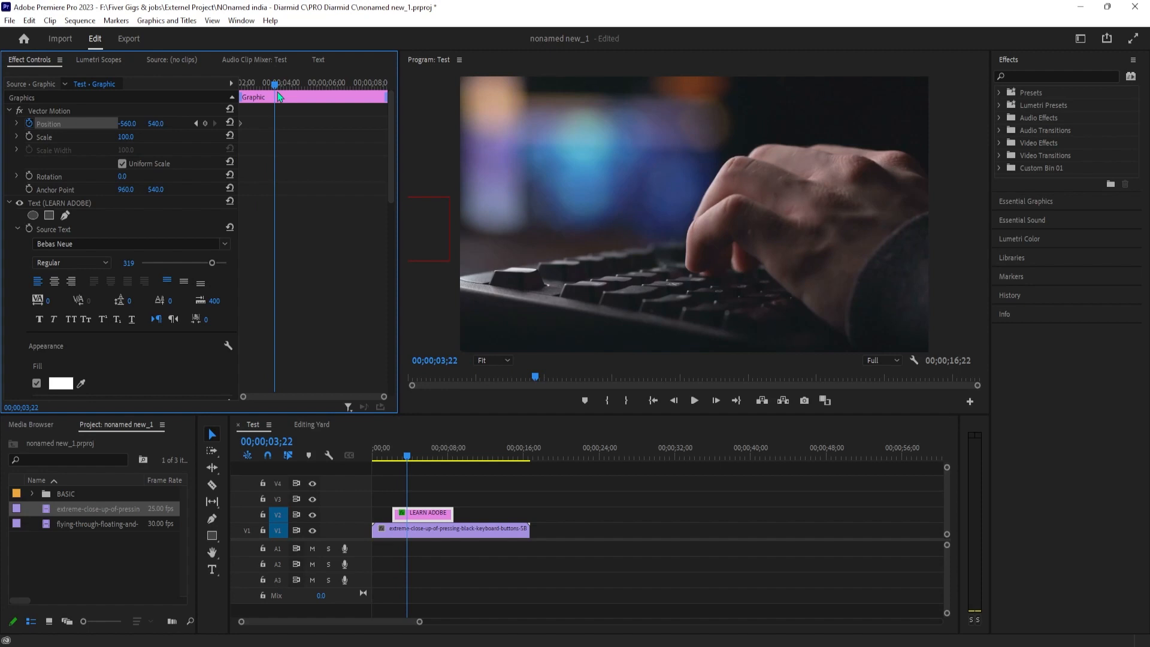
pyautogui.moveTo(124, 124); pyautogui.dragTo(988, 124)
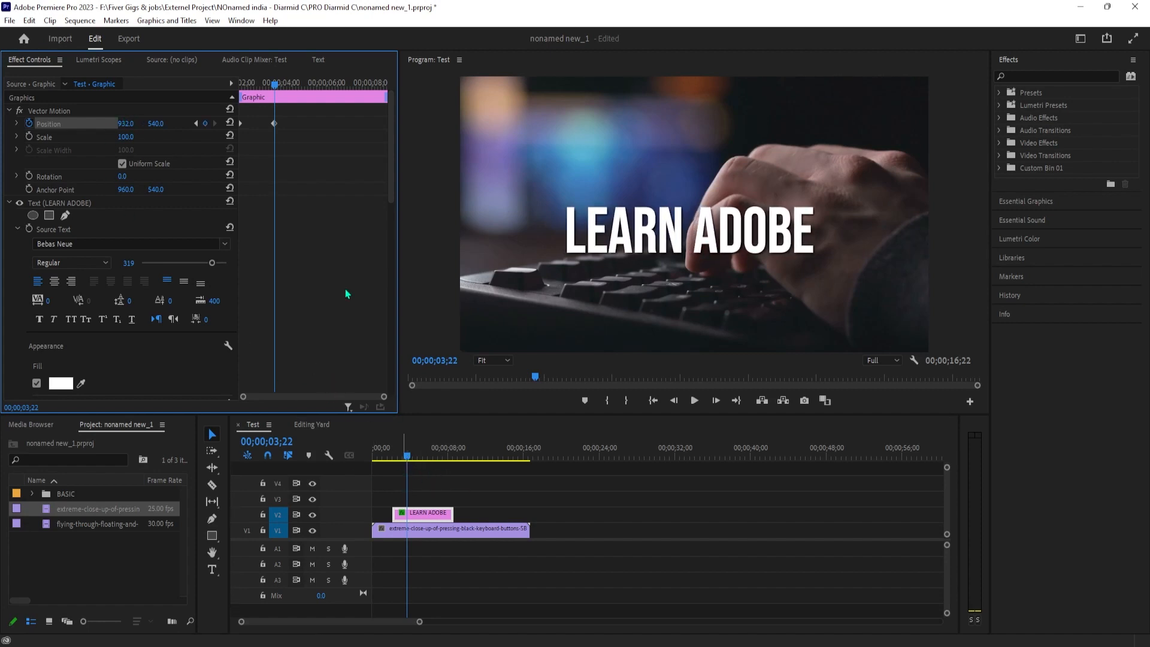
pyautogui.moveTo(268, 85); pyautogui.dragTo(310, 99)
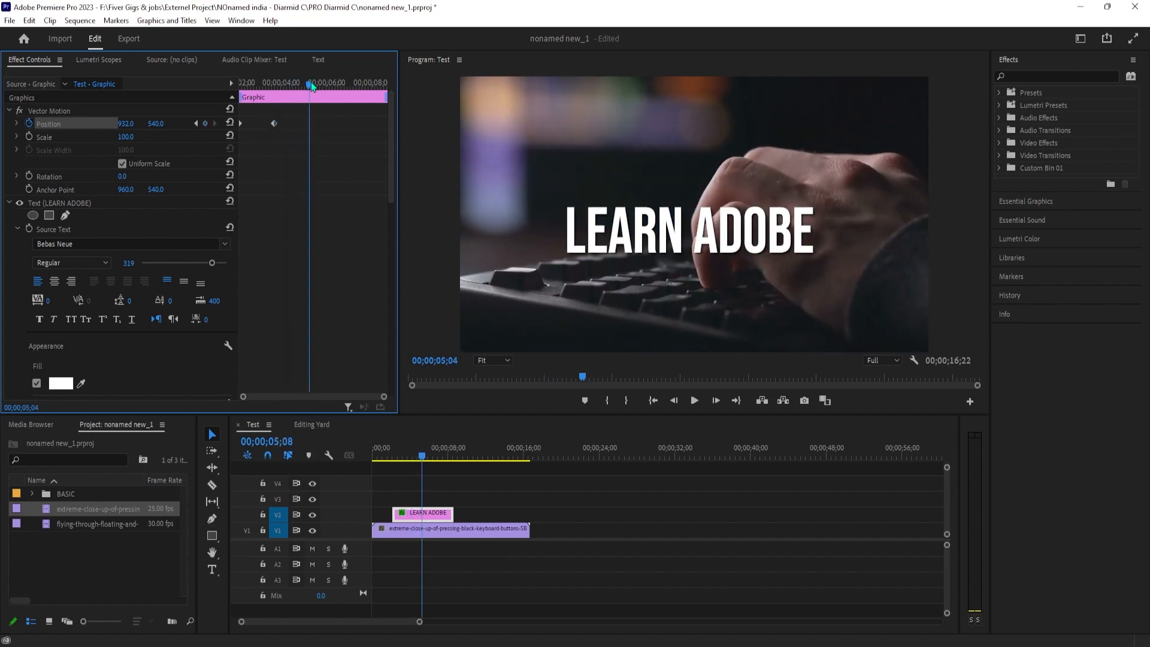
pyautogui.moveTo(306, 84); pyautogui.dragTo(256, 84)
pyautogui.press('space')
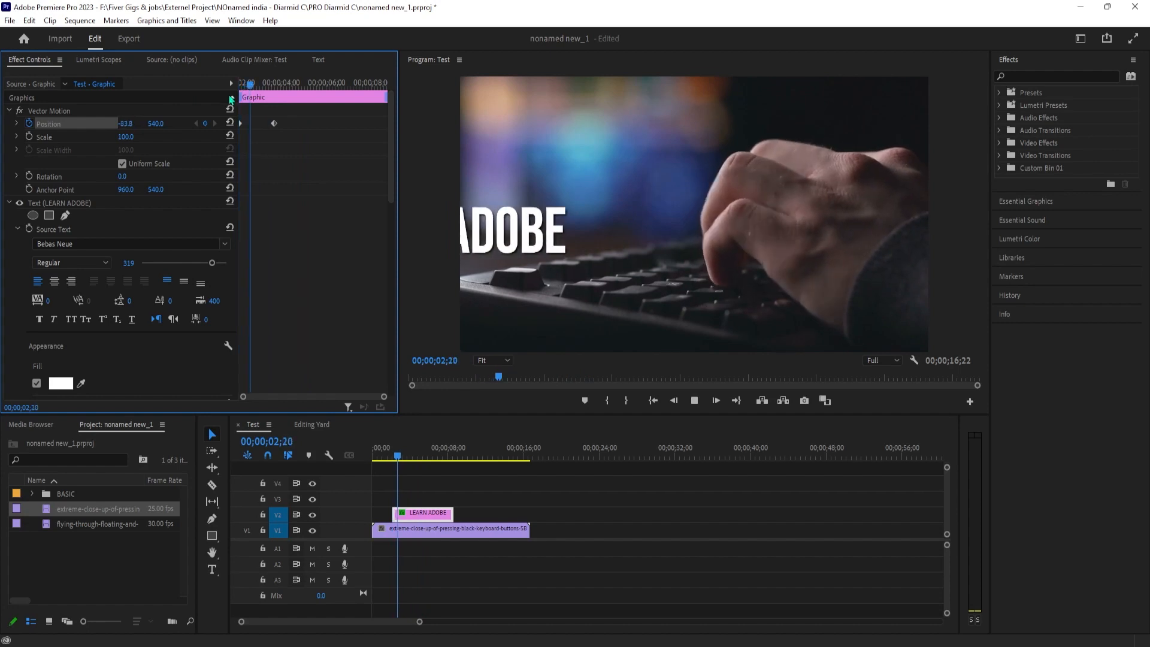
pyautogui.press('space')
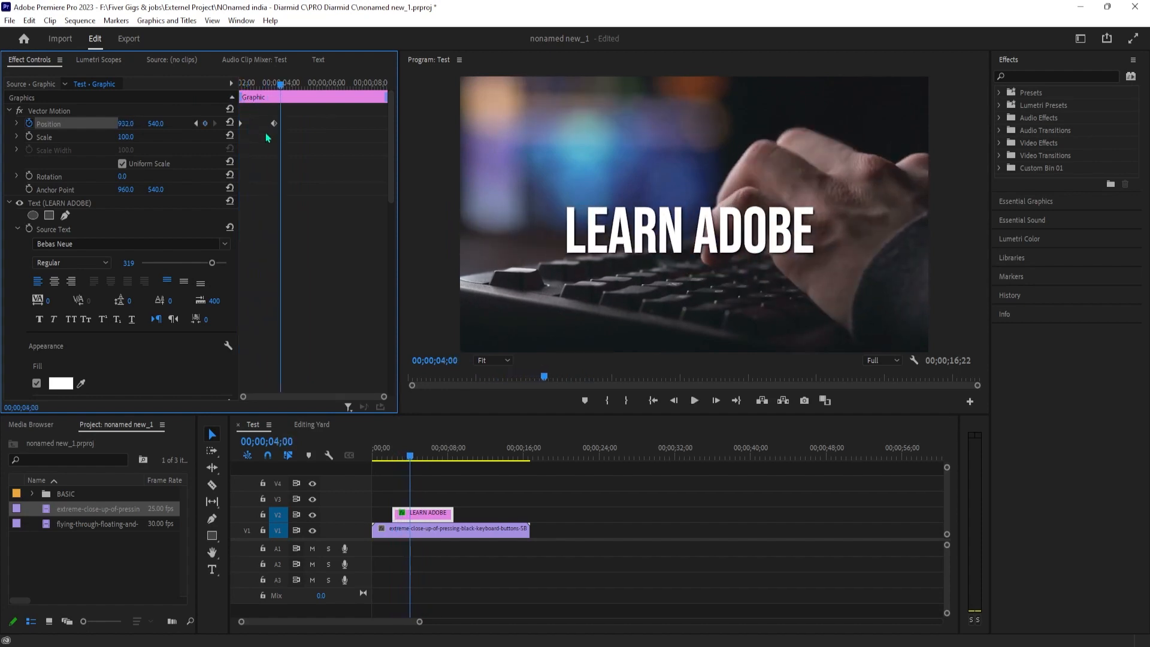
# Shift the second Position keyframe slightly earlier and add a hold keyframe at 00;00;04;11 with the same position.
pyautogui.moveTo(273, 125); pyautogui.dragTo(269, 125)
pyautogui.moveTo(287, 86); pyautogui.dragTo(291, 84)
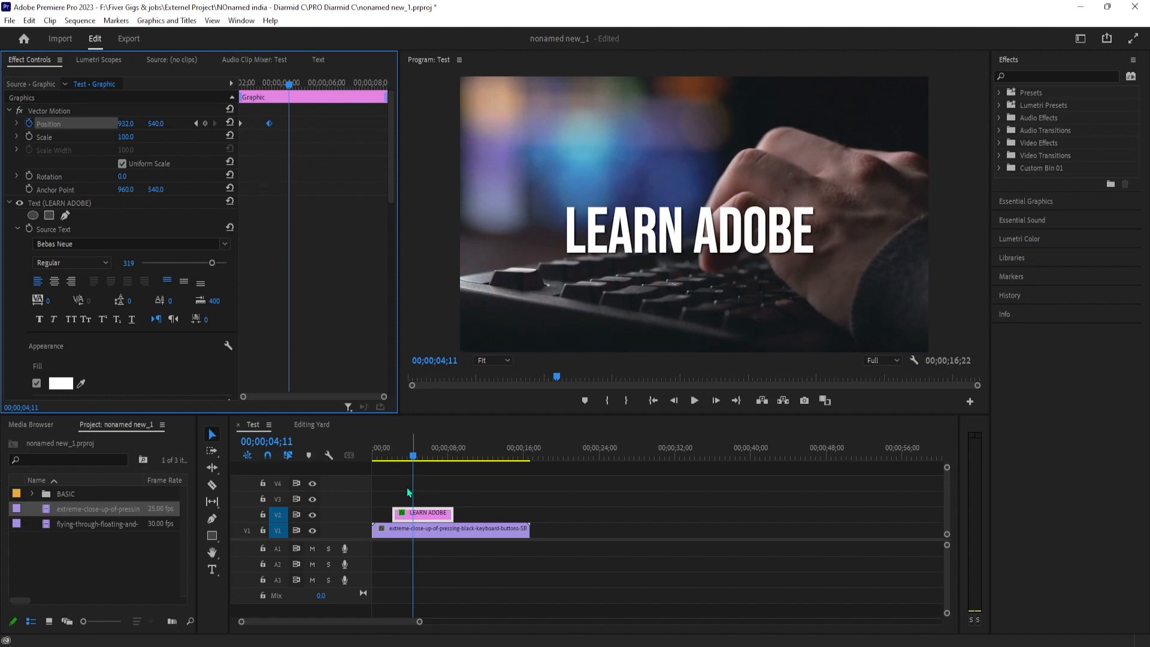
pyautogui.click(207, 124)
# Add a Position keyframe at 00;00;05;15 with a horizontal value of 2470, outside the frame's right edge, and preview the motion.
pyautogui.moveTo(292, 88); pyautogui.dragTo(317, 98)
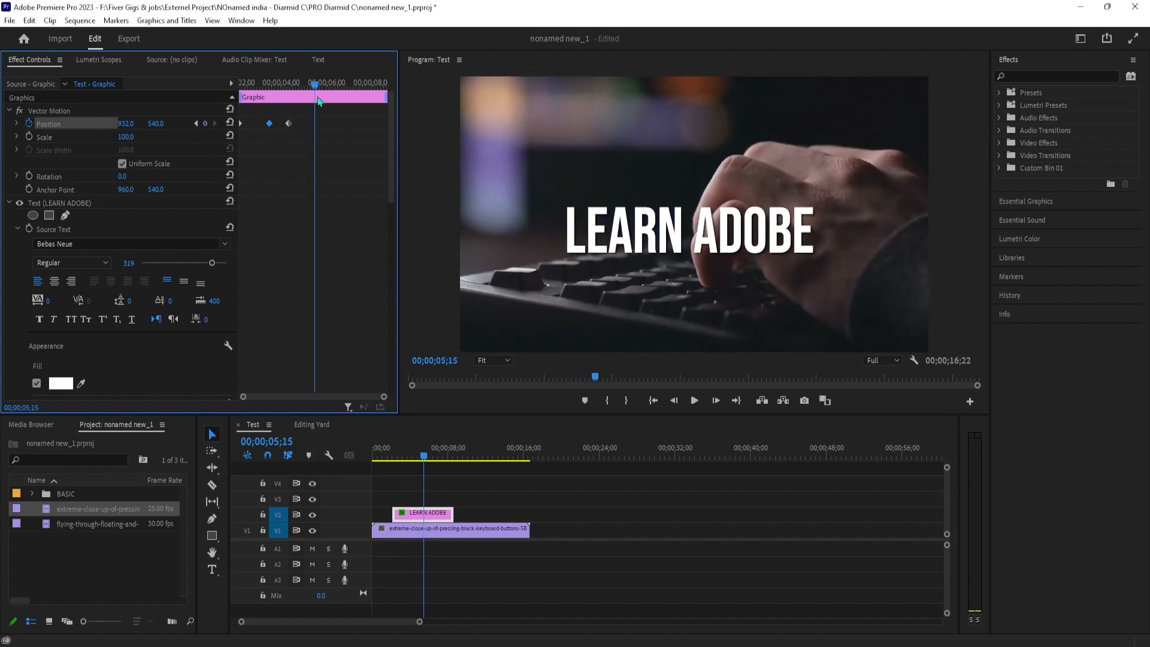
pyautogui.moveTo(123, 125); pyautogui.dragTo(359, 125)
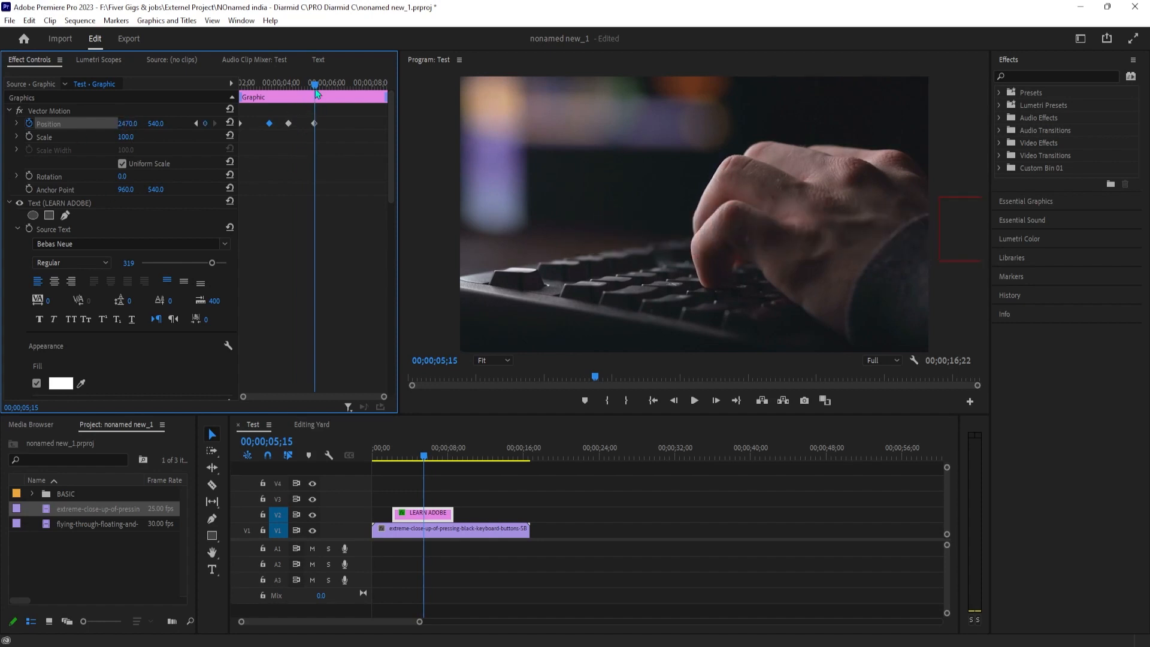
pyautogui.moveTo(314, 95); pyautogui.dragTo(145, 88)
pyautogui.press('space')
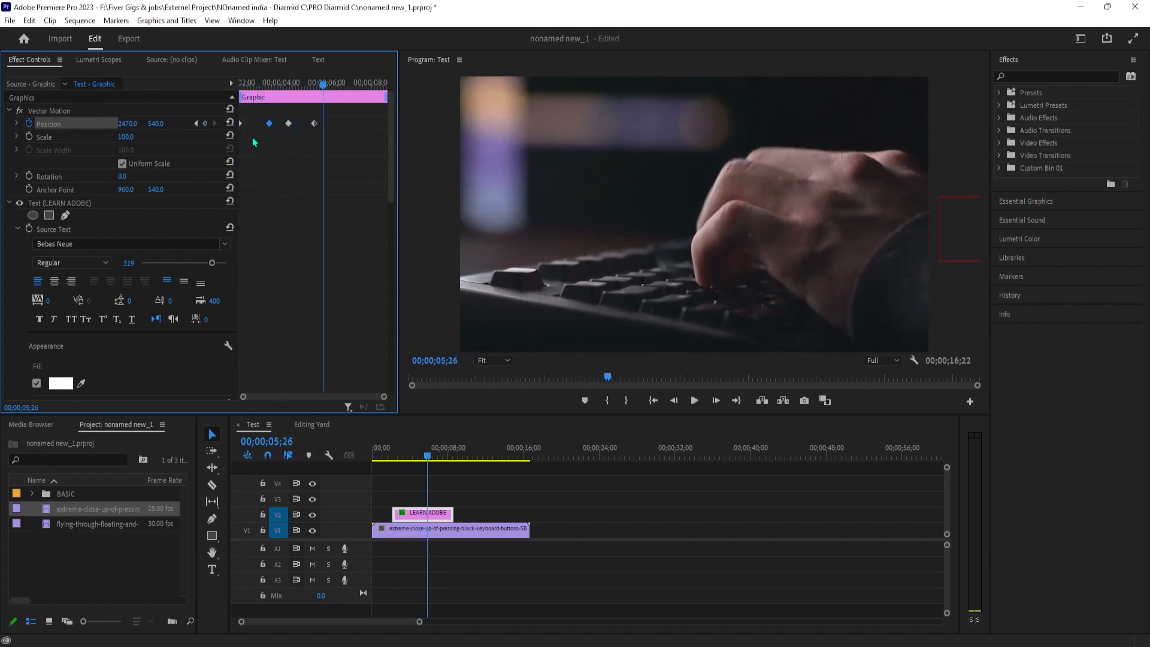
# Move the title's second Position keyframe earlier to 00;00;03;09 and play back the animation.
pyautogui.moveTo(271, 122); pyautogui.dragTo(265, 124)
pyautogui.moveTo(324, 85); pyautogui.dragTo(204, 97)
pyautogui.press('space')
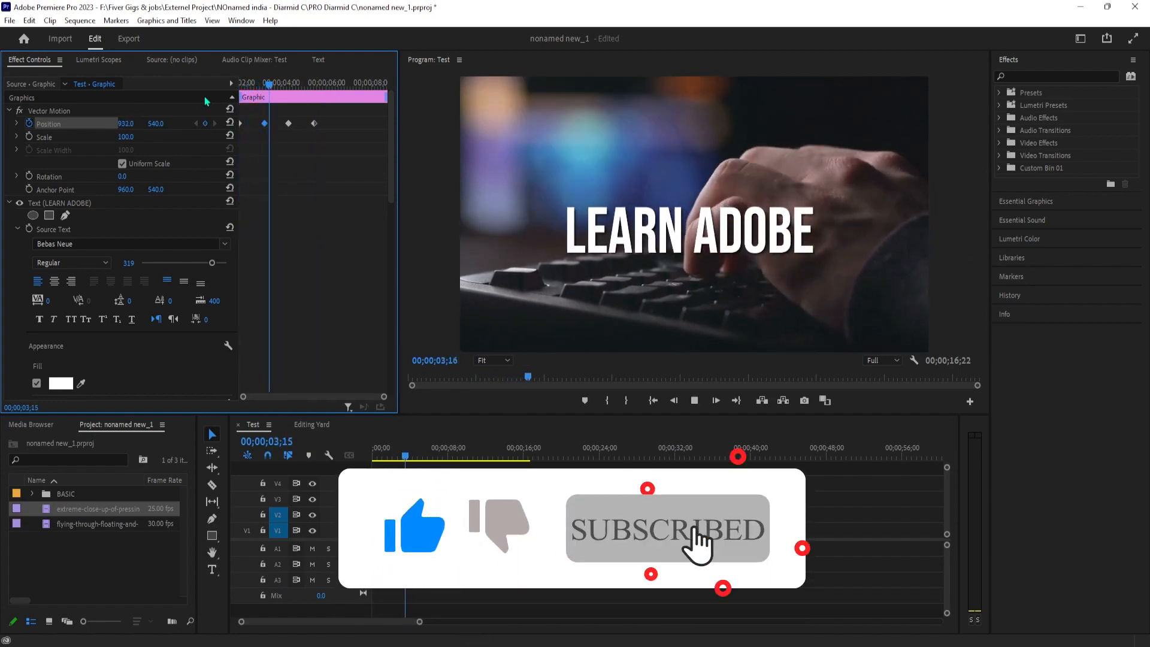
pyautogui.press('space')
# Set the temporal interpolation of the two middle Position keyframes to Continuous Bezier and preview the result.
pyautogui.moveTo(296, 143); pyautogui.dragTo(256, 114)
pyautogui.rightClick(268, 127)
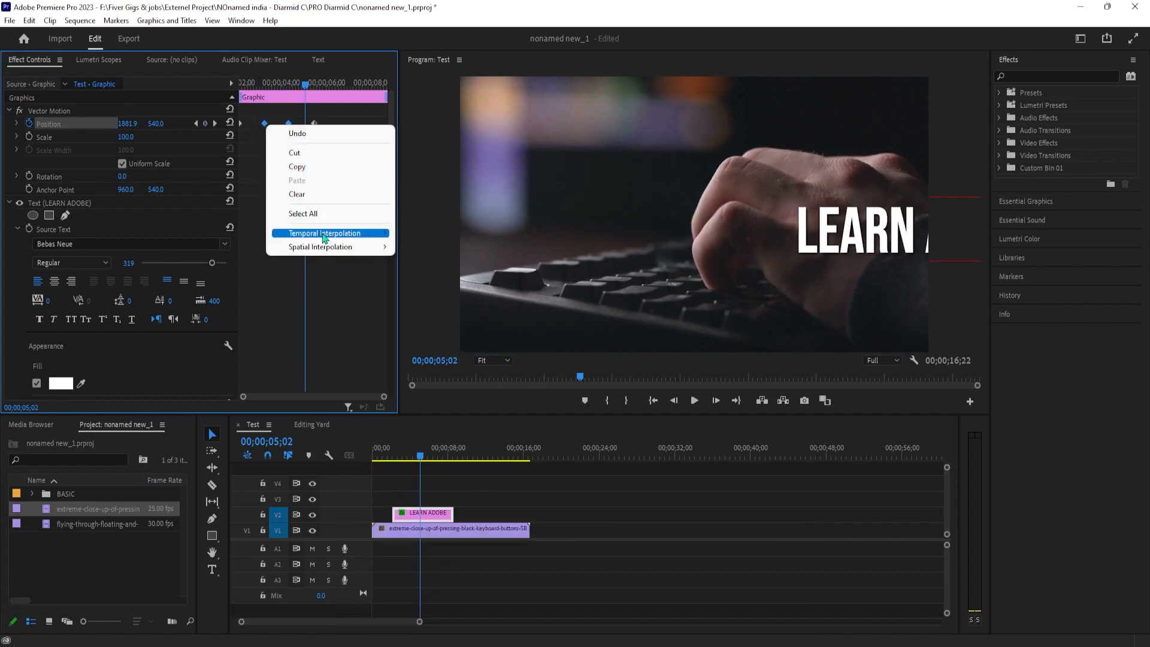
pyautogui.moveTo(324, 238)
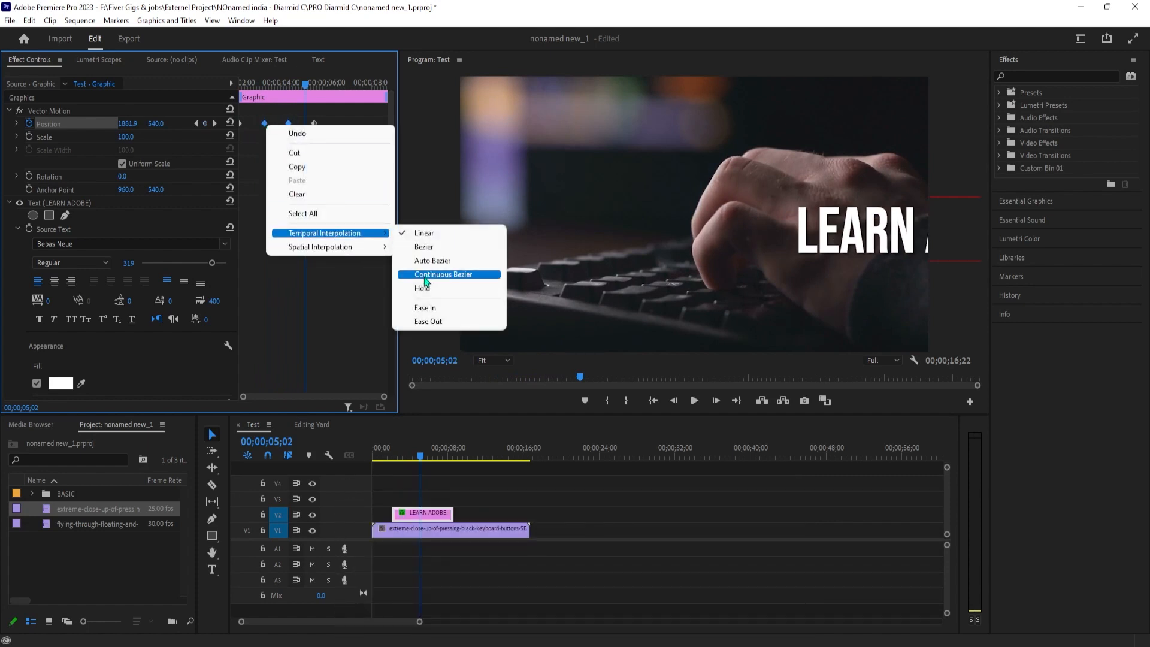
pyautogui.click(426, 276)
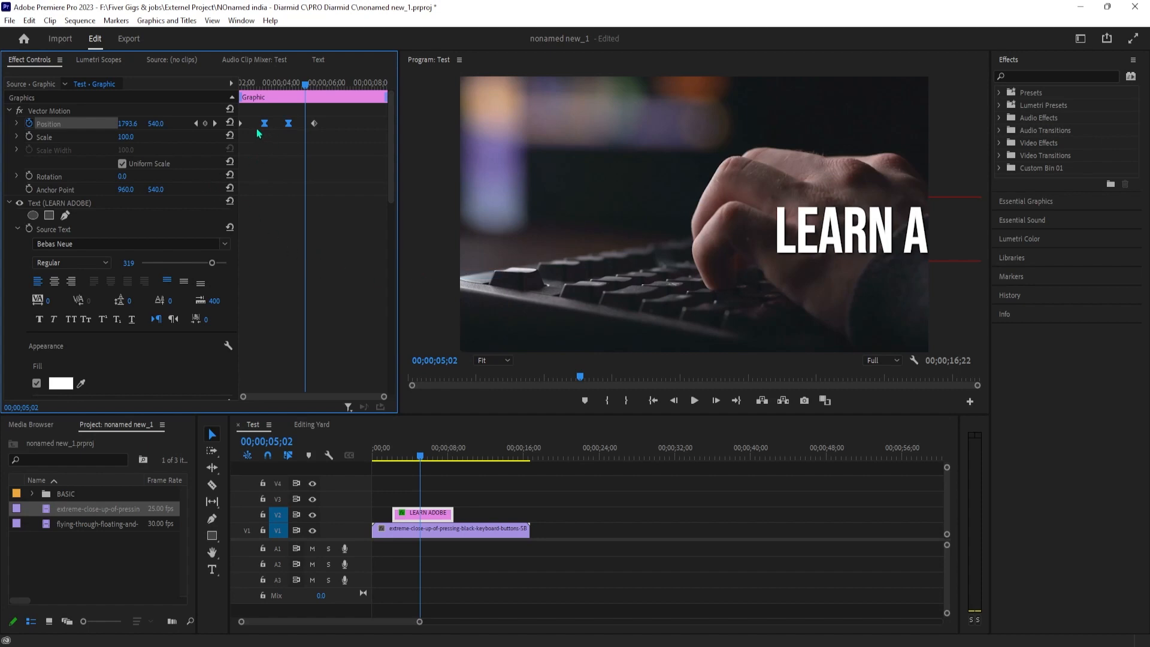
pyautogui.moveTo(307, 84); pyautogui.dragTo(249, 97)
pyautogui.press('space')
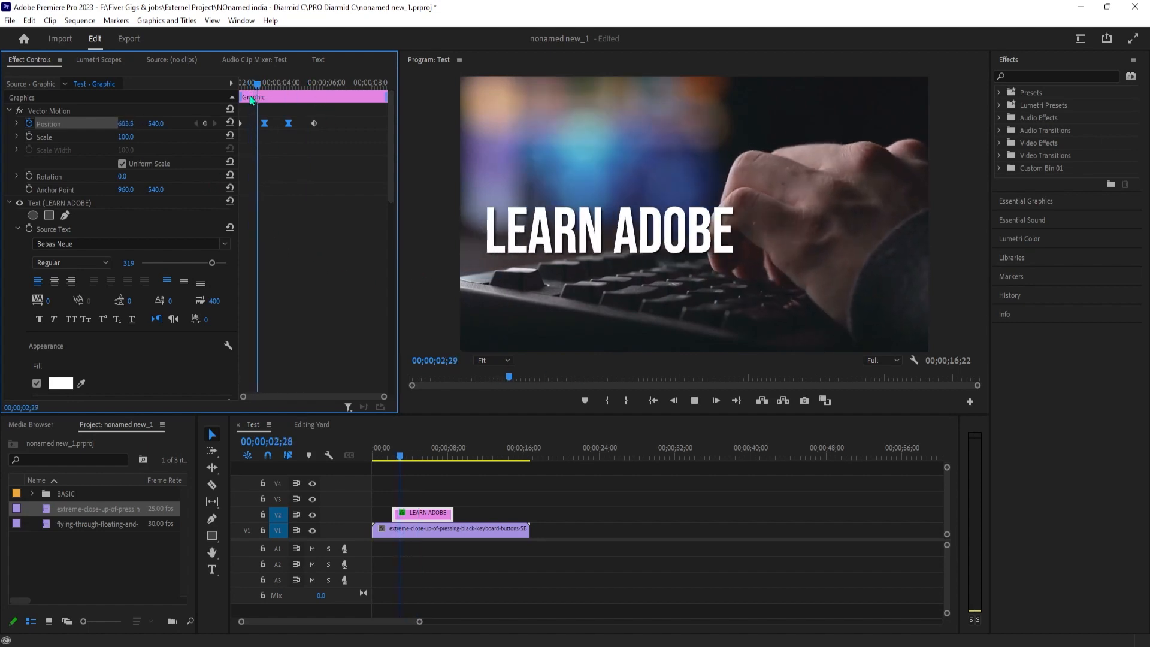
pyautogui.press('space')
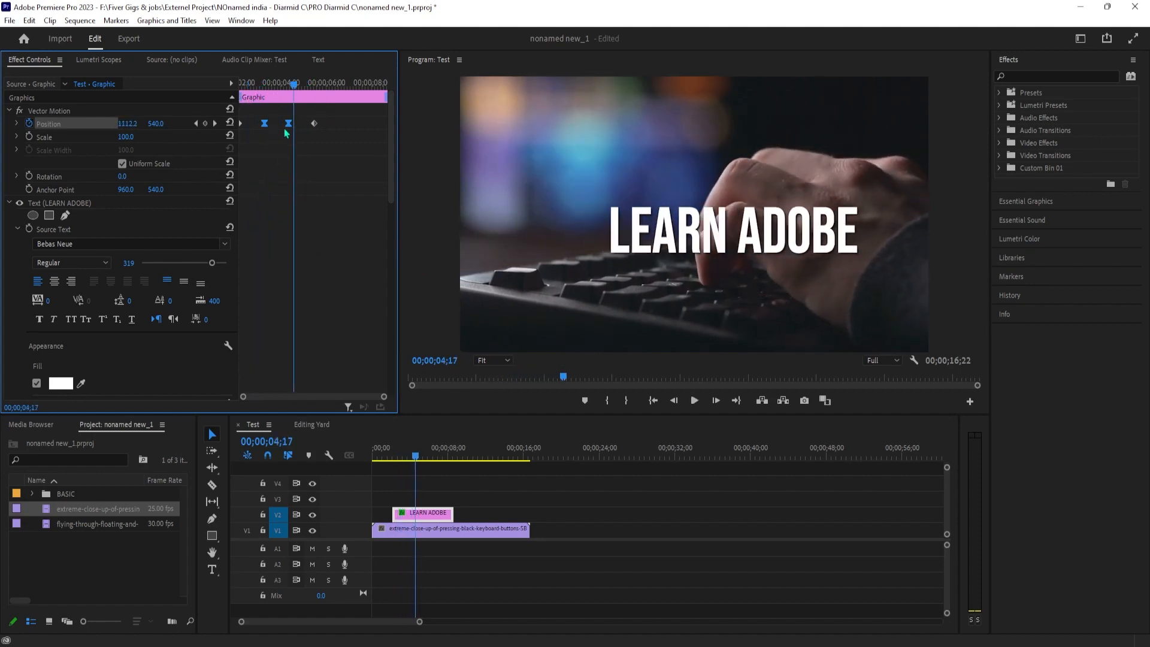
# Expand Position's velocity graph, stretch the middle keyframes' outer handles along the baseline for steeper easing, and play back the motion.
pyautogui.click(16, 124)
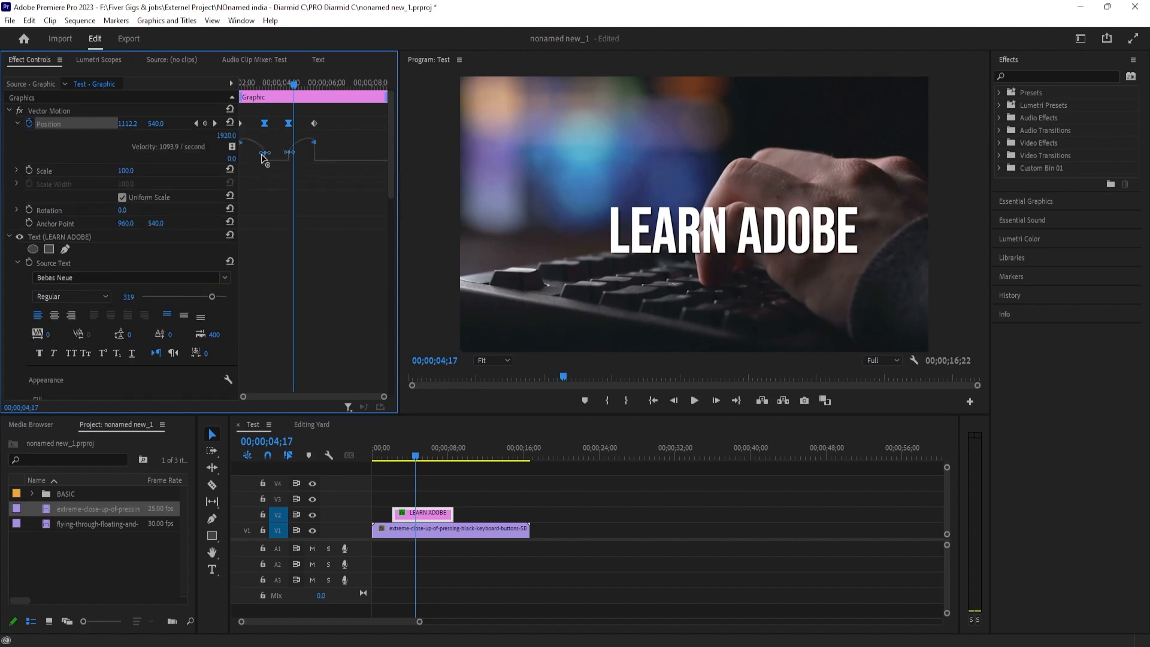
pyautogui.moveTo(262, 157); pyautogui.dragTo(258, 161)
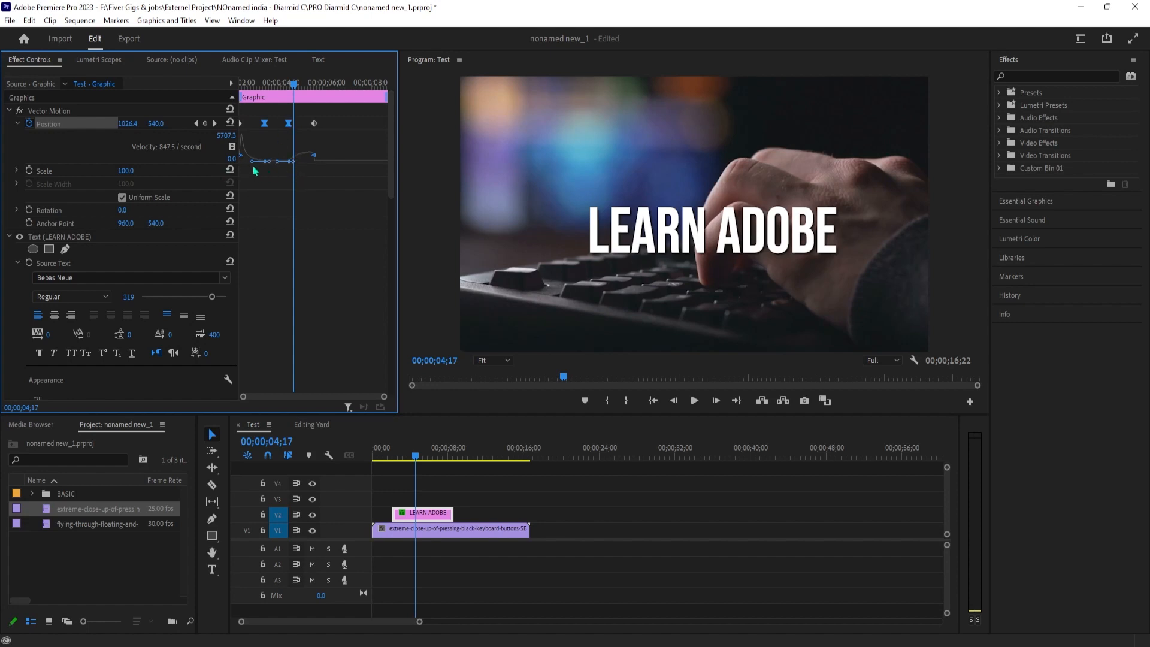
pyautogui.moveTo(293, 161); pyautogui.dragTo(302, 161)
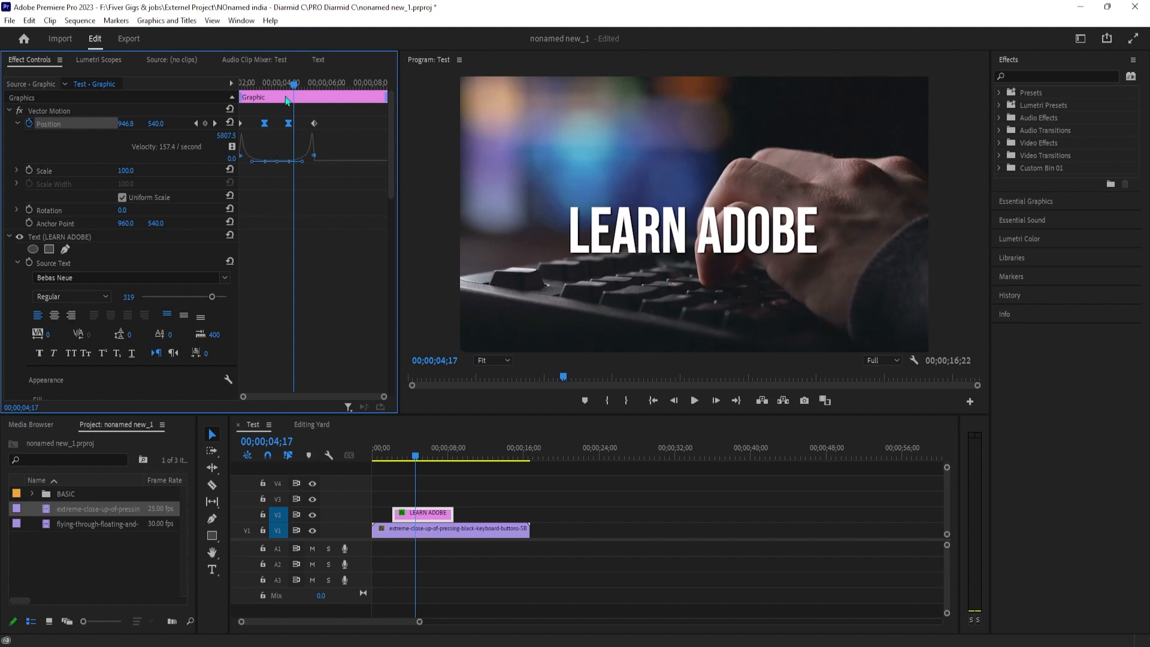
pyautogui.moveTo(301, 88); pyautogui.dragTo(218, 112)
pyautogui.press('space')
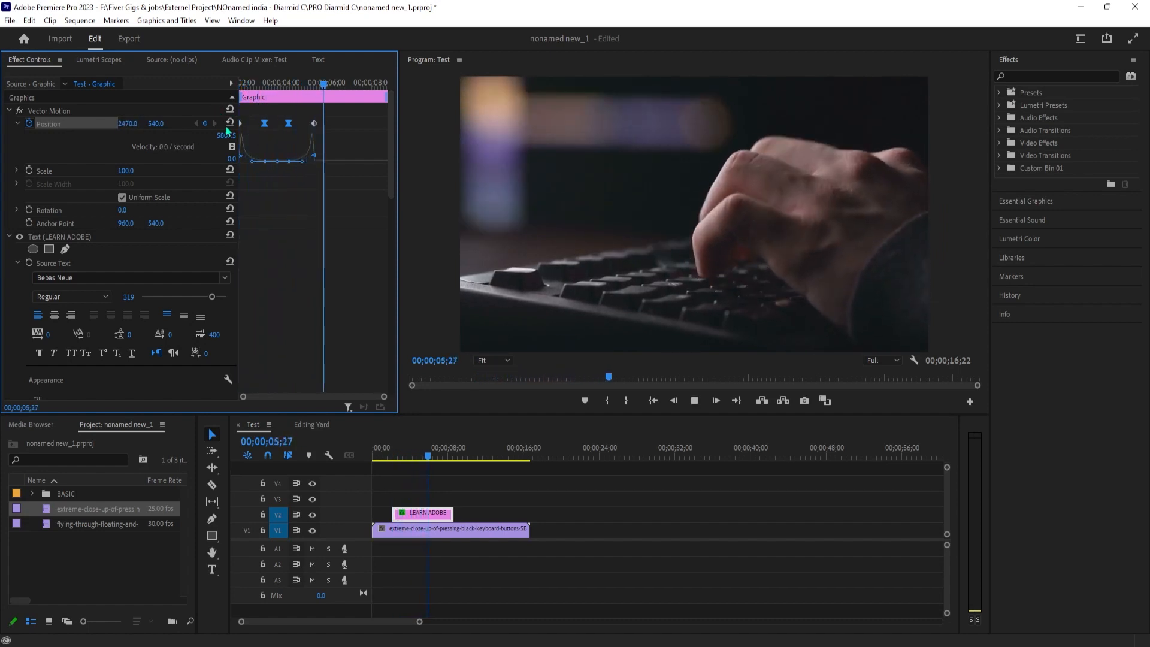
pyautogui.moveTo(333, 87); pyautogui.dragTo(198, 105)
pyautogui.press('space')
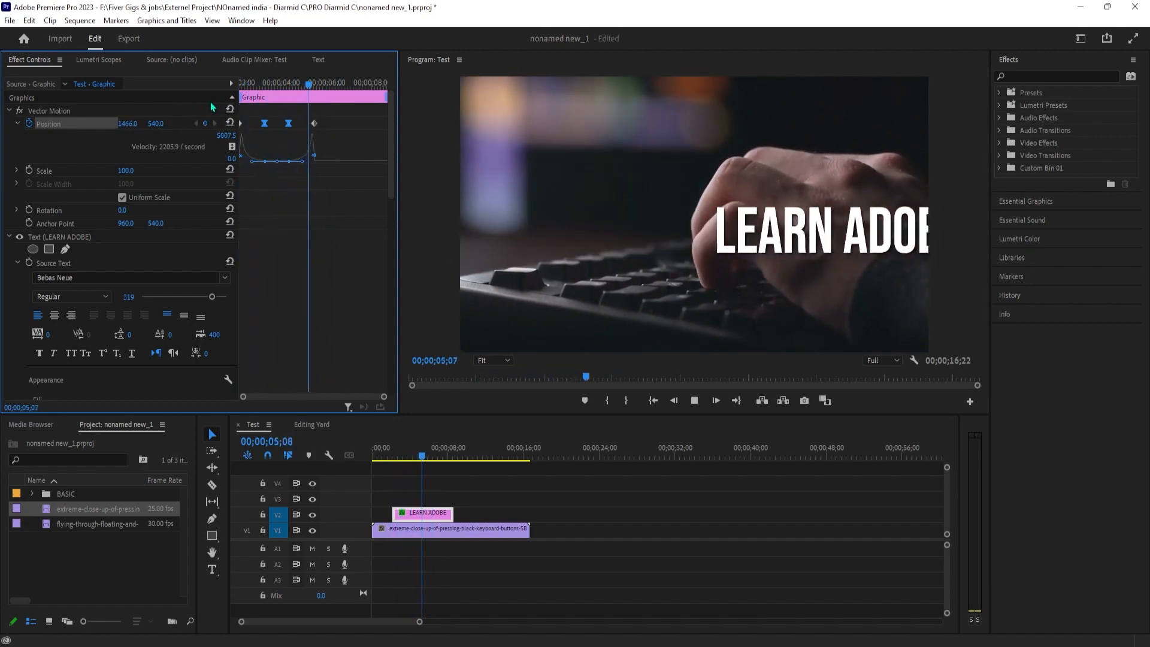
pyautogui.press('space')
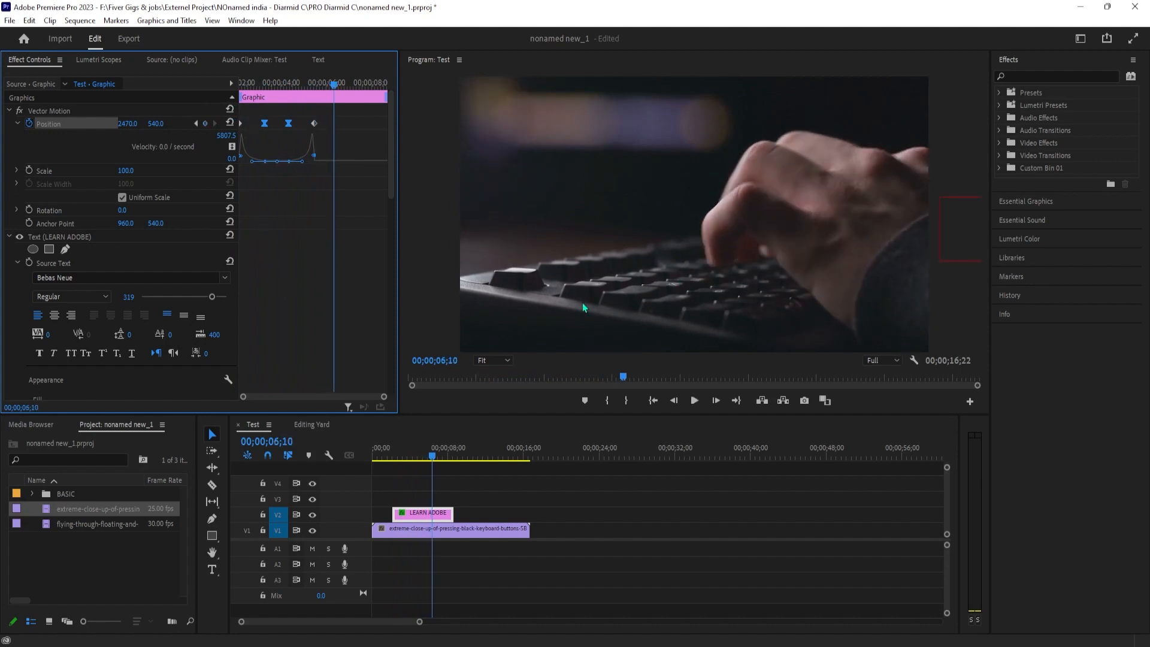
# Search the effects for "DIRE" and apply Directional Blur to the LEARN ADOBE clip.
pyautogui.click(403, 457)
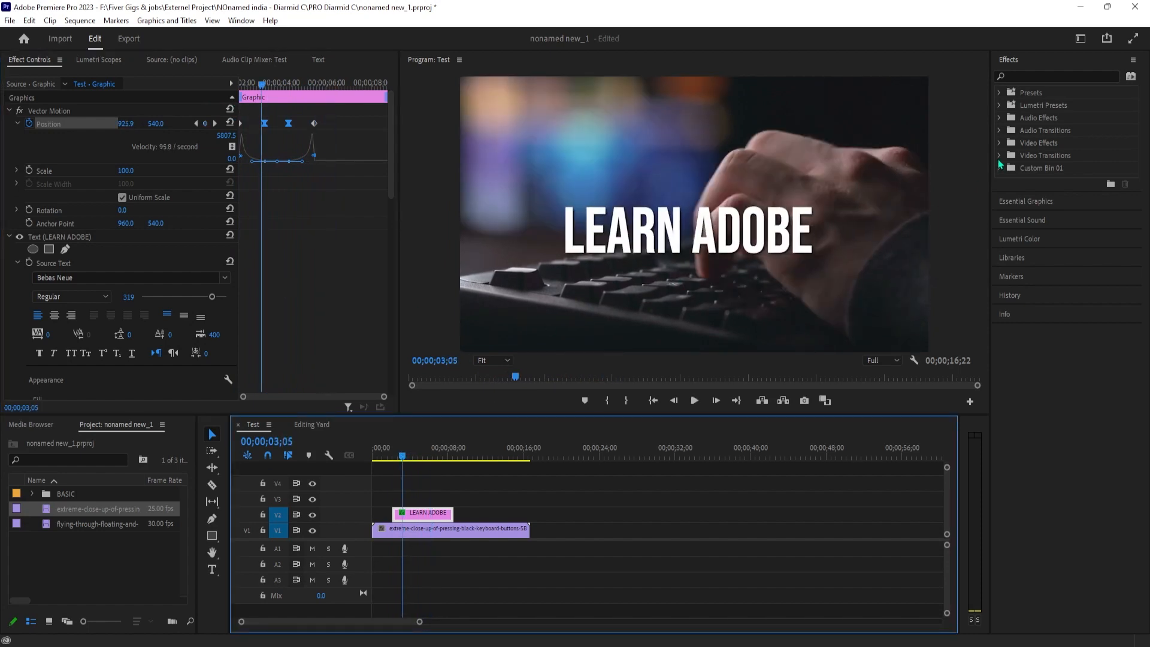
pyautogui.click(1032, 77)
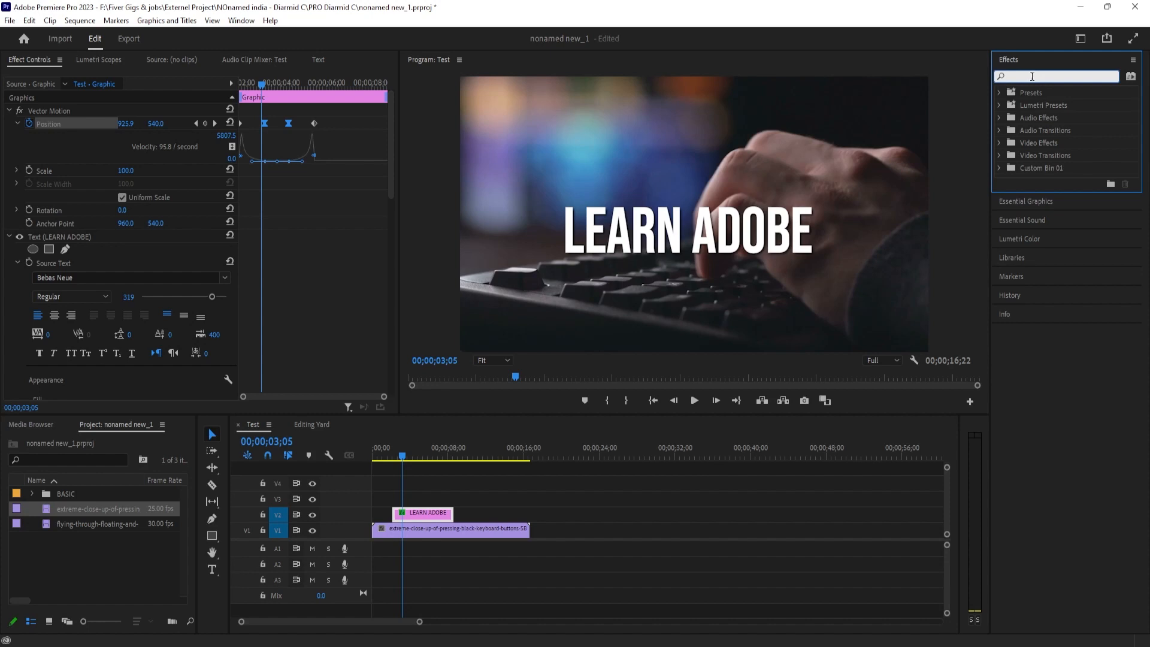
pyautogui.write('DIRET')
pyautogui.press('BackSpace')
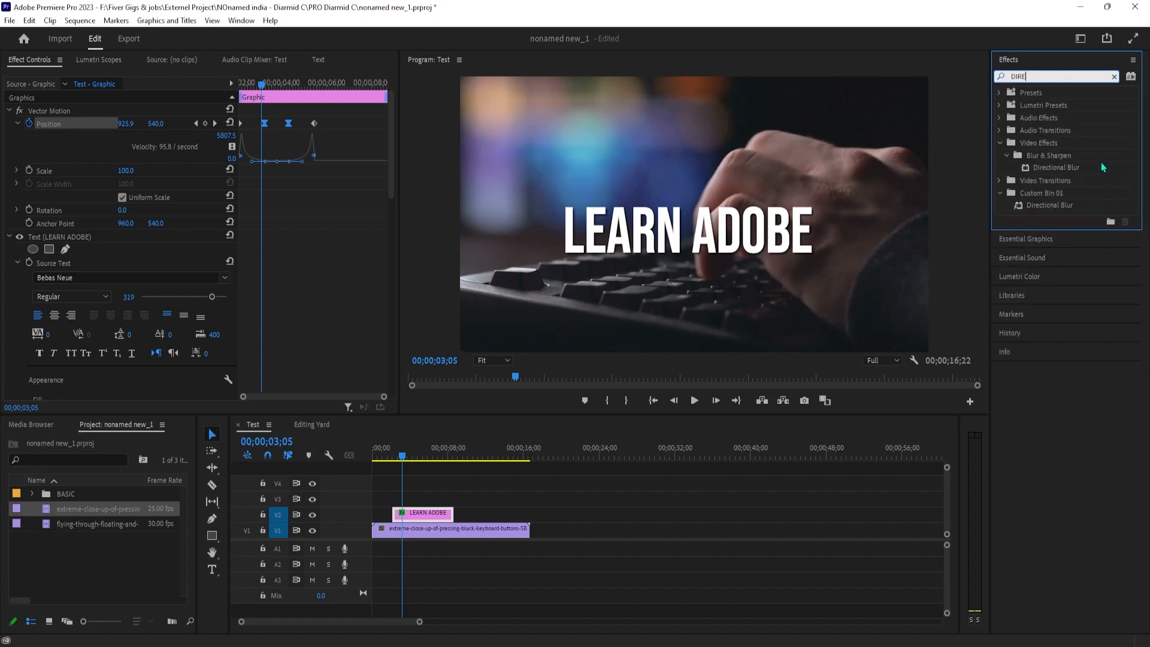
pyautogui.moveTo(1057, 168); pyautogui.dragTo(449, 525)
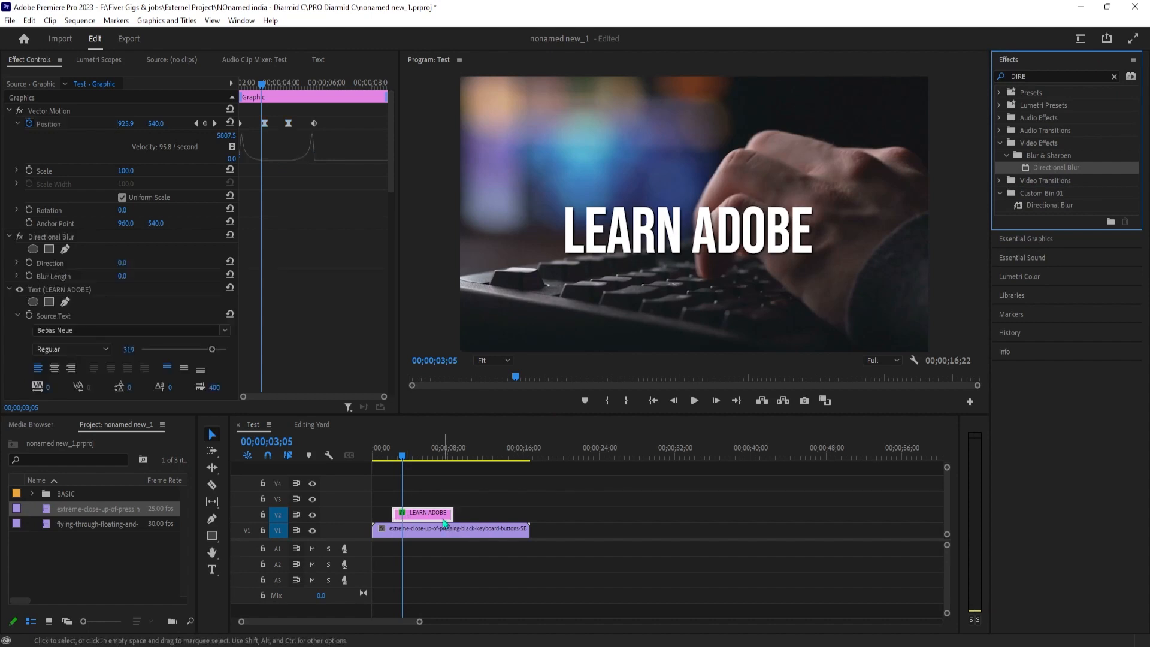
# Jump between the first two Position keyframes to review the title's slide-in, ending on the first keyframe at 00;00;02;05.
pyautogui.moveTo(262, 84); pyautogui.dragTo(239, 84)
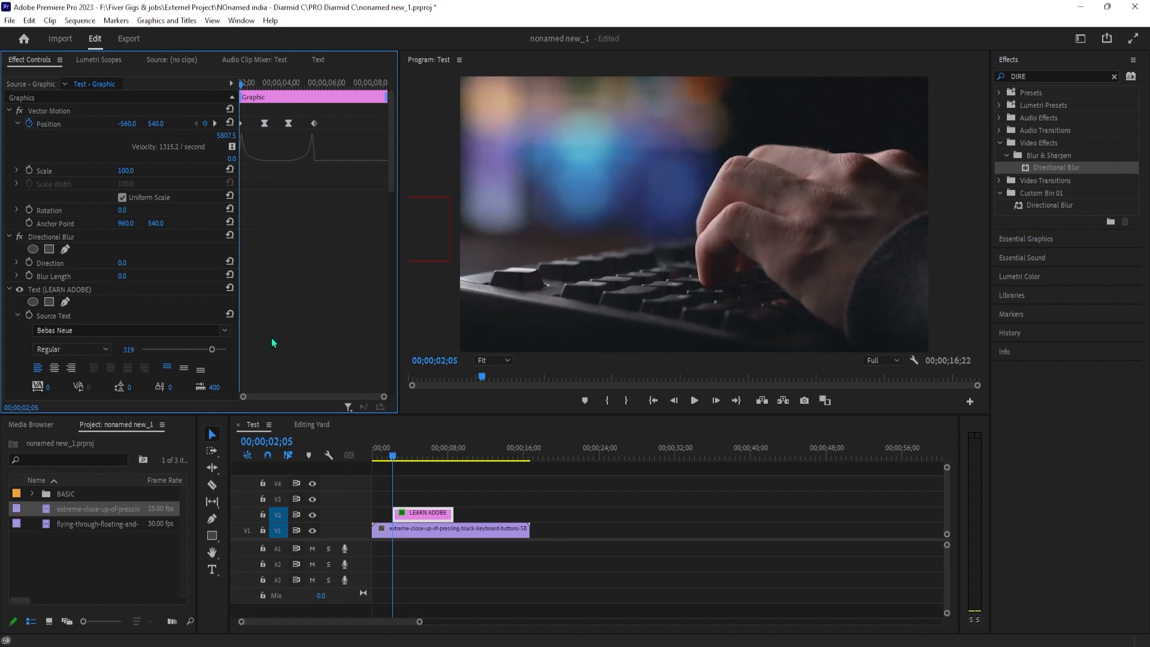
pyautogui.click(215, 124)
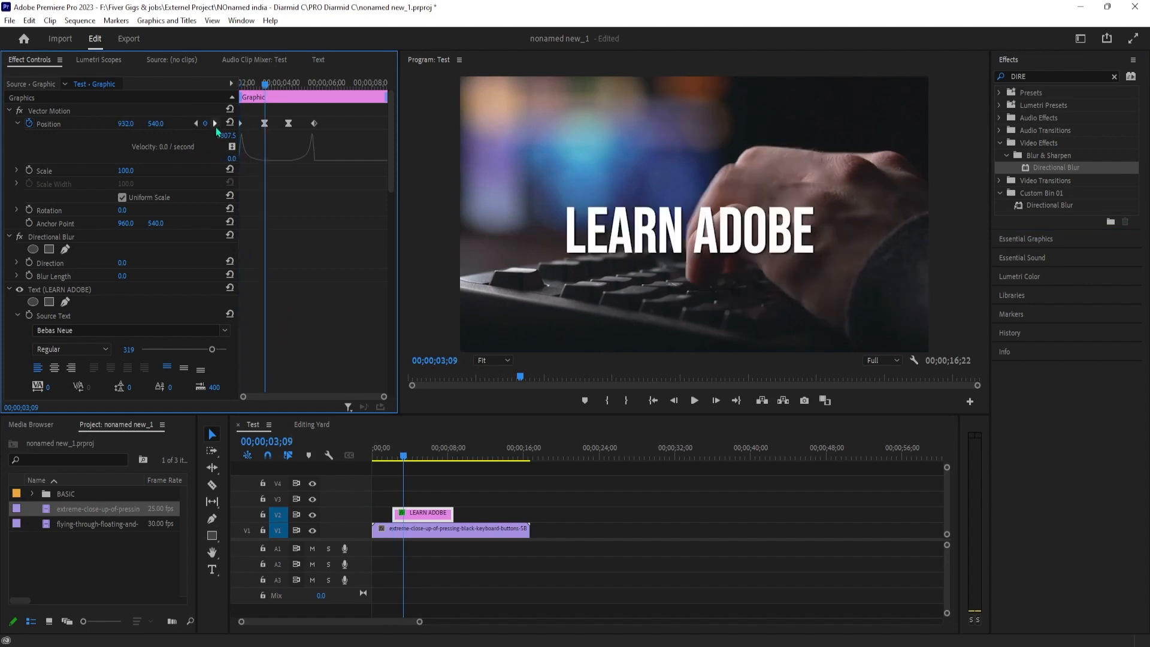
pyautogui.click(197, 124)
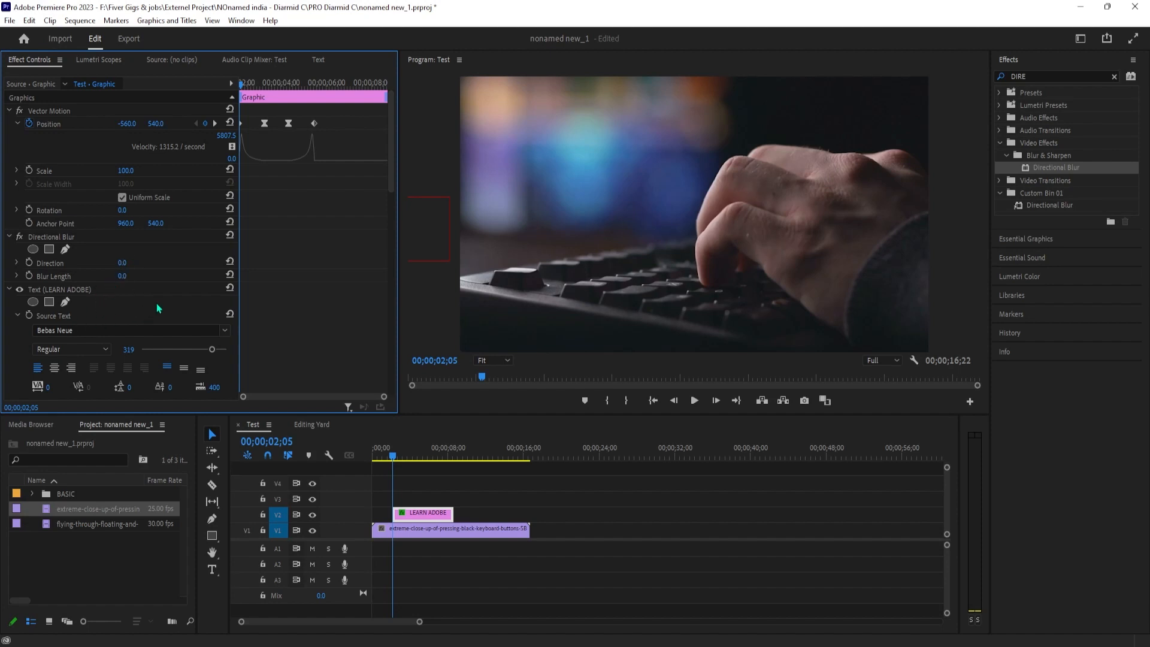
pyautogui.click(215, 124)
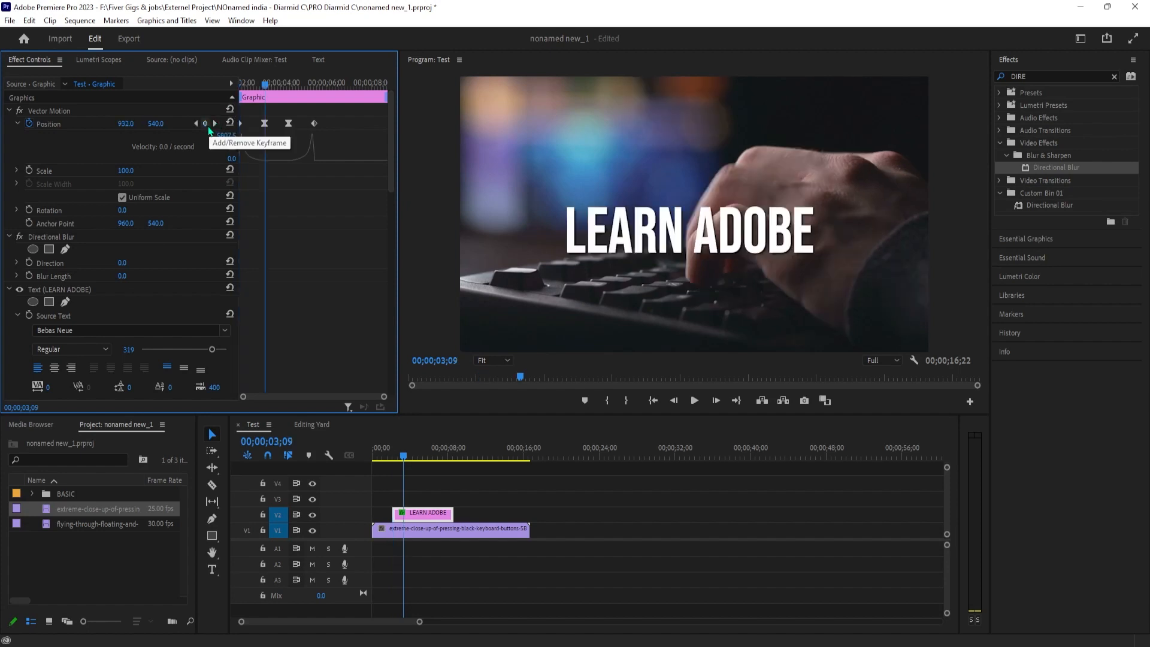
pyautogui.click(198, 124)
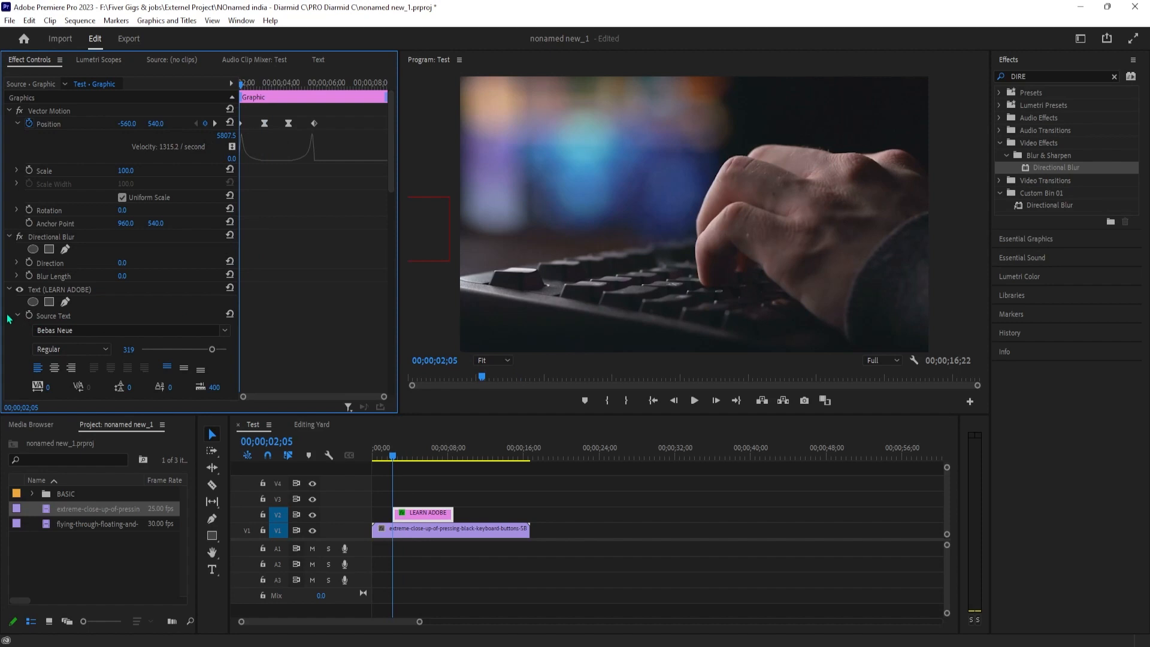
# Undo the accidental font change on the title and collapse the Text (LEARN ADOBE) properties.
pyautogui.scroll(-2, 125, 335)
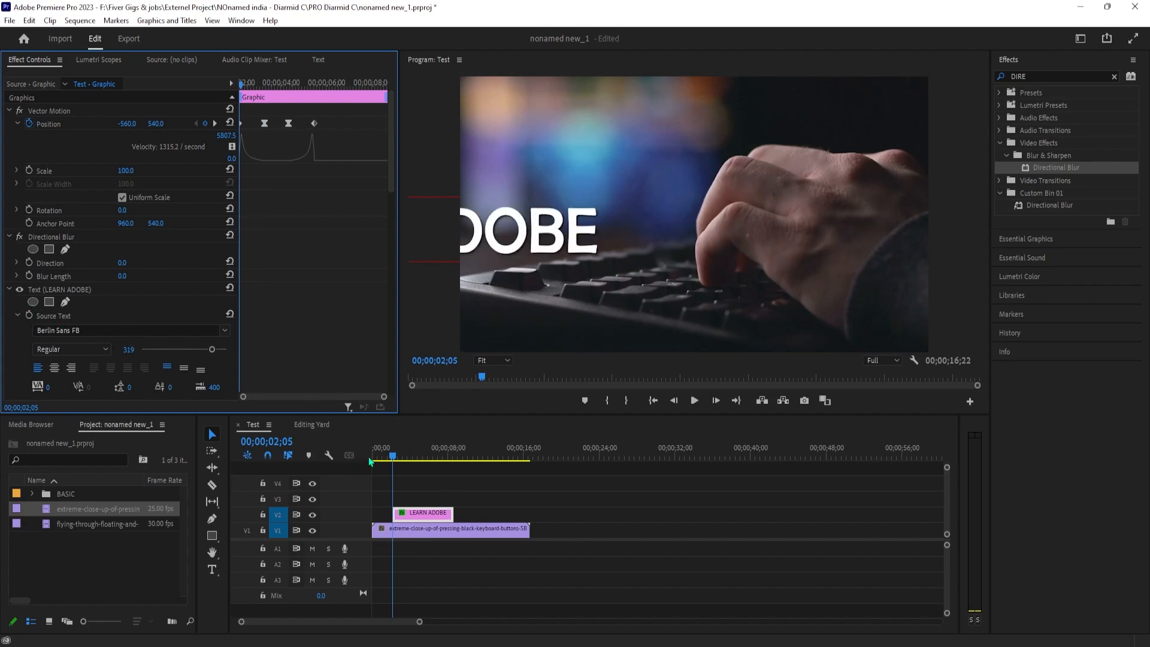
pyautogui.hotkey('ctrl', 'z')
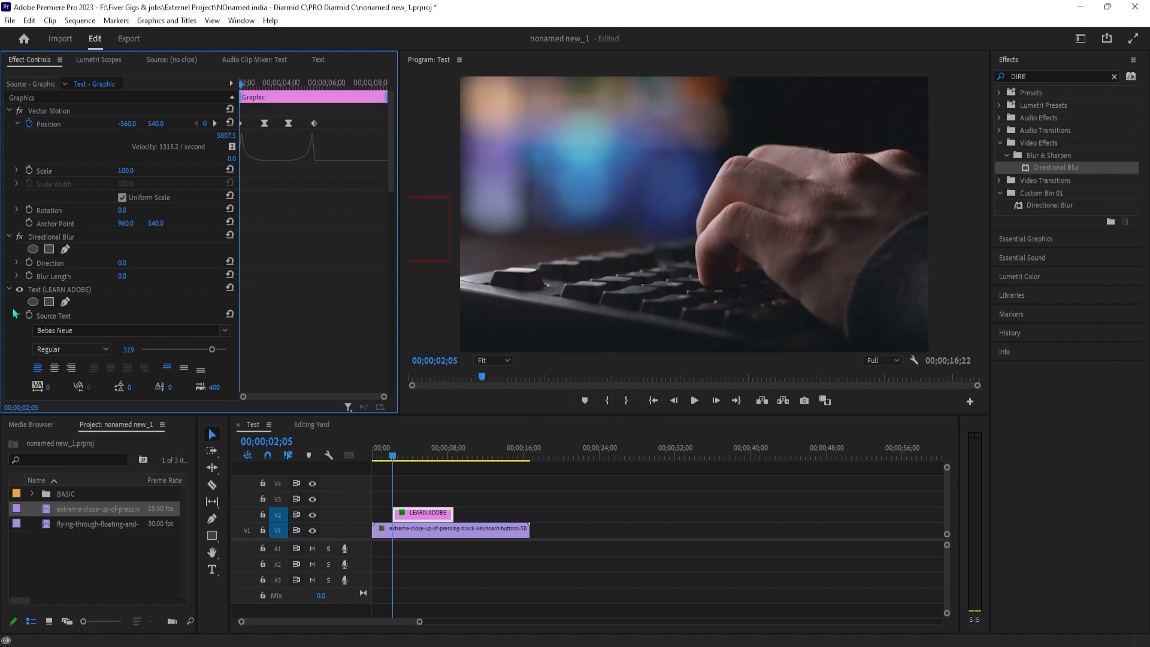
pyautogui.click(9, 292)
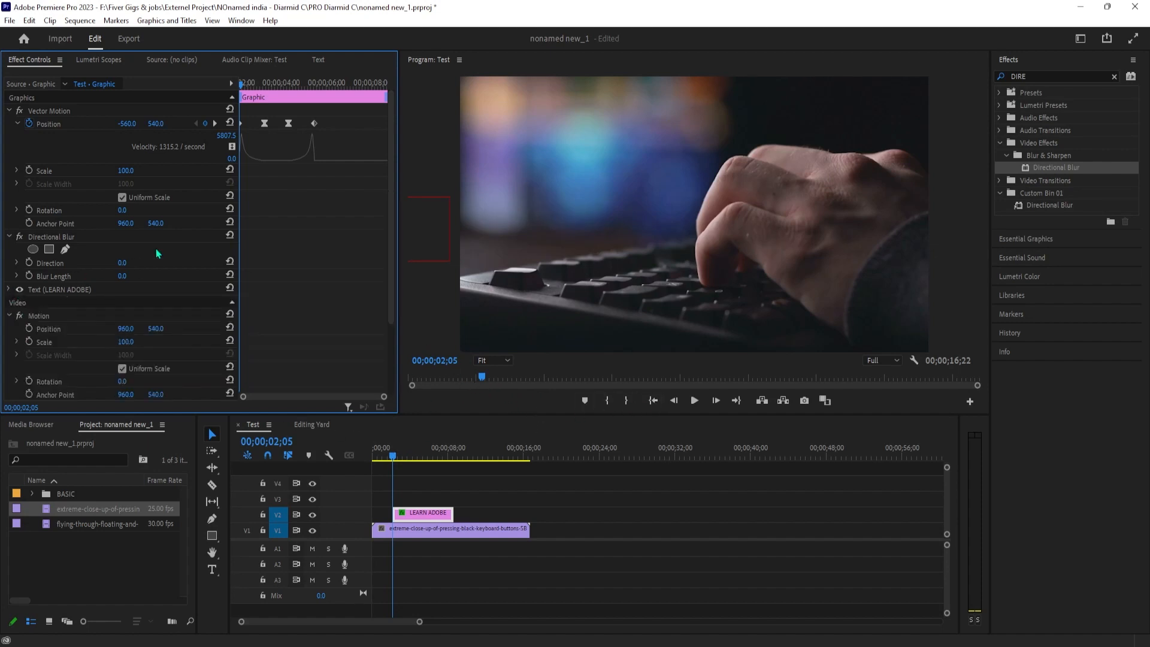
pyautogui.click(6, 291)
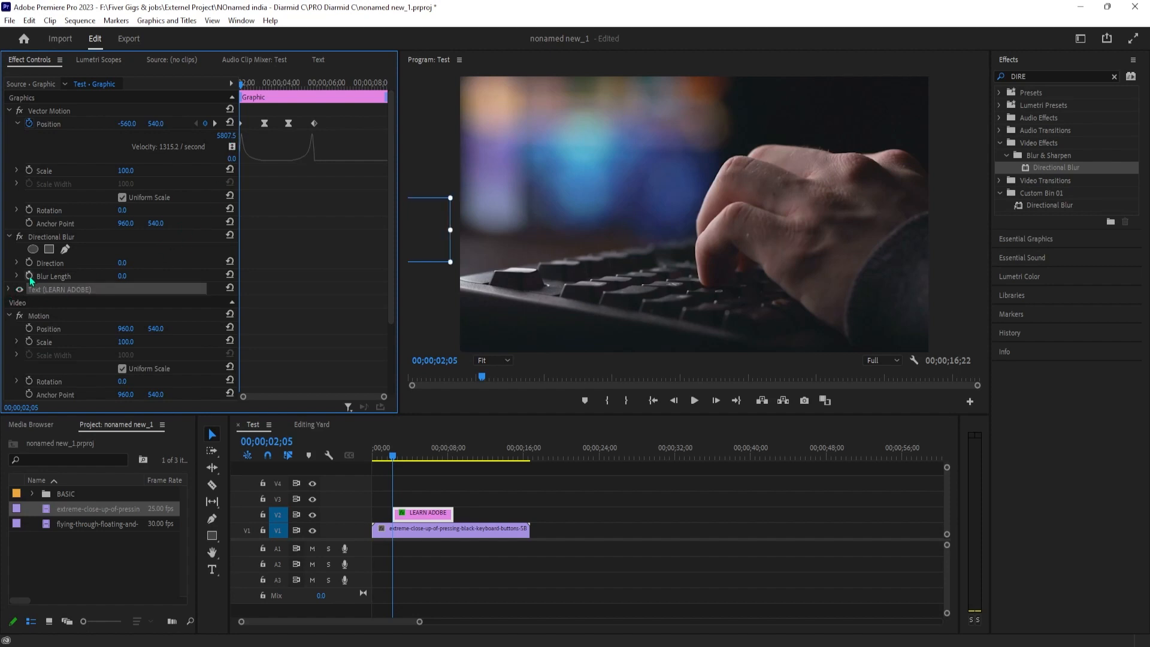
# Animate Directional Blur's Blur Length with a keyframe of 30 at the first Position keyframe and 0 at the second.
pyautogui.click(53, 276)
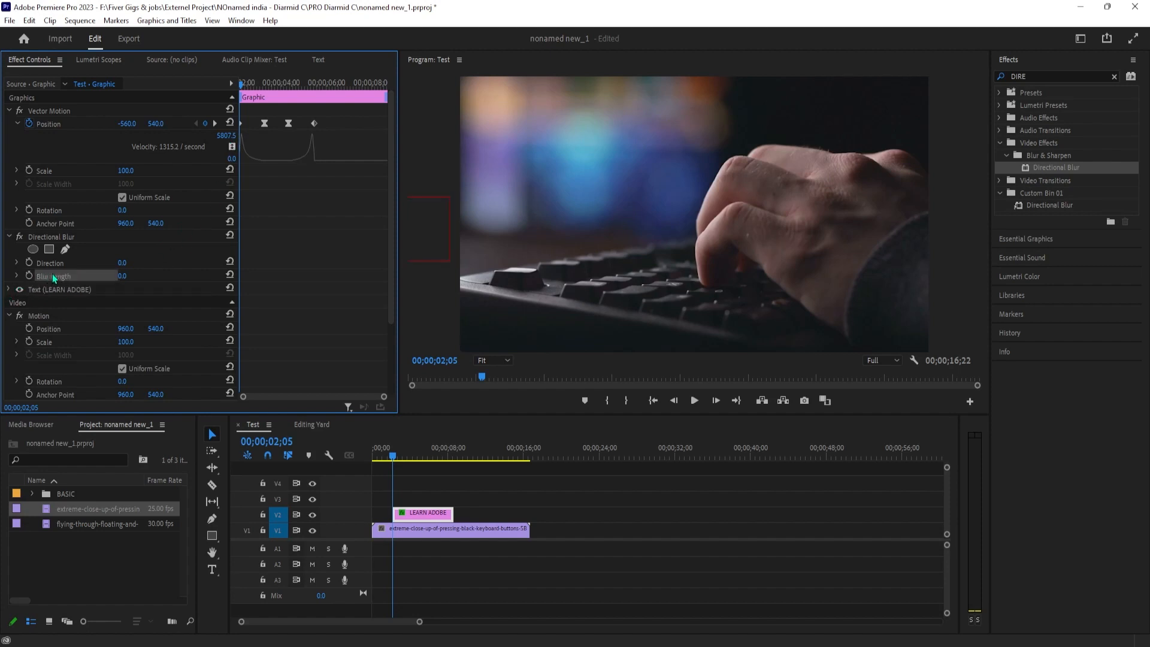
pyautogui.click(123, 276)
pyautogui.write('30')
pyautogui.press('Return')
pyautogui.click(214, 124)
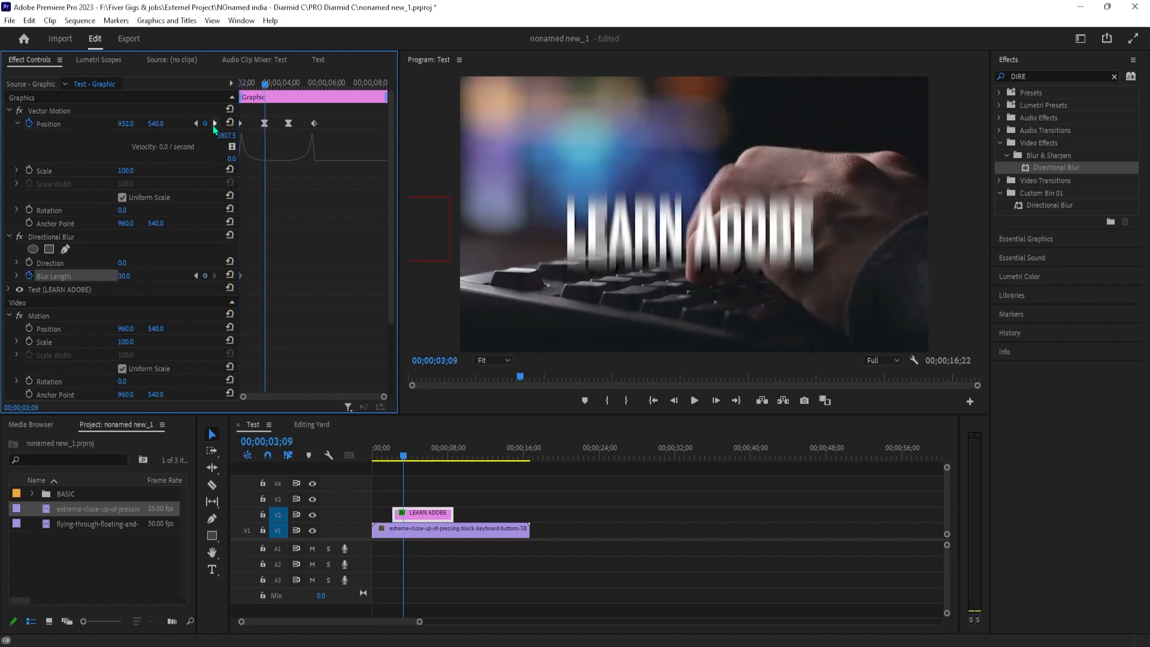
pyautogui.click(124, 275)
pyautogui.write('0')
pyautogui.press('Return')
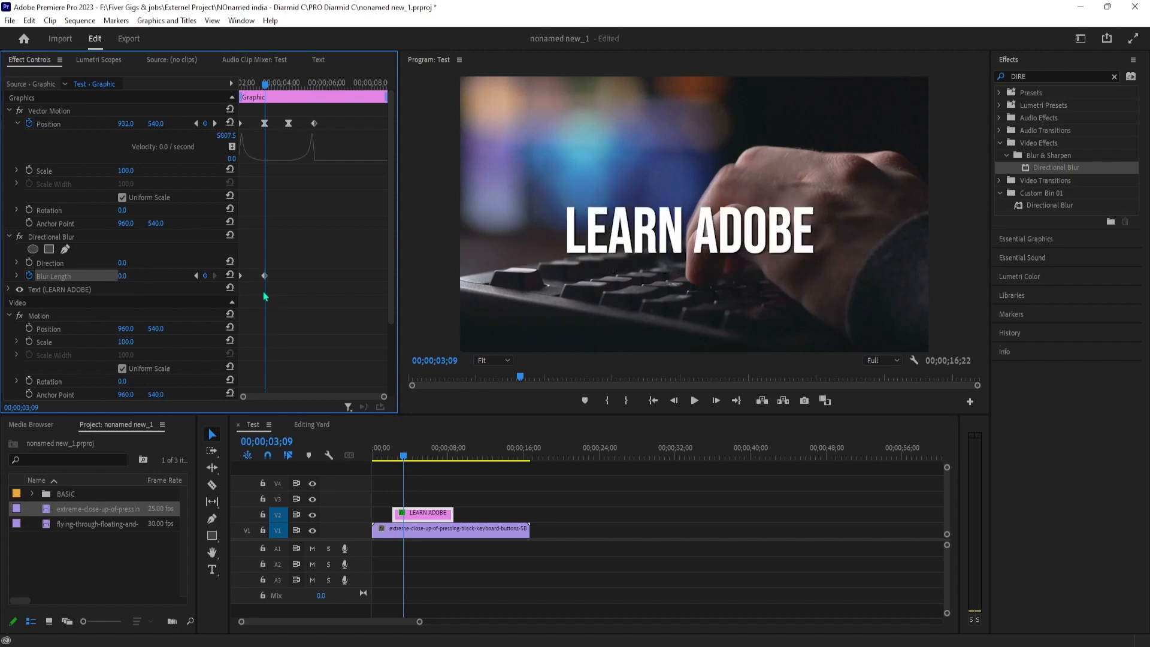
# Add a Blur Length keyframe of 0 at the third Position keyframe and one of 30 at the last.
pyautogui.click(217, 124)
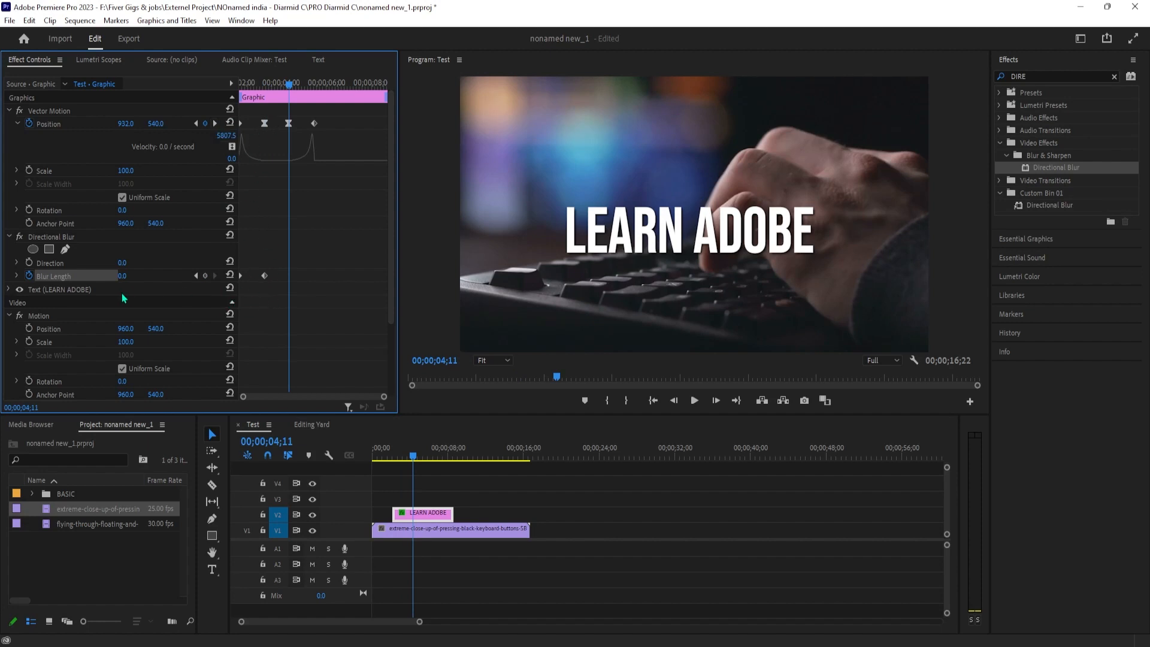
pyautogui.click(205, 275)
pyautogui.click(215, 123)
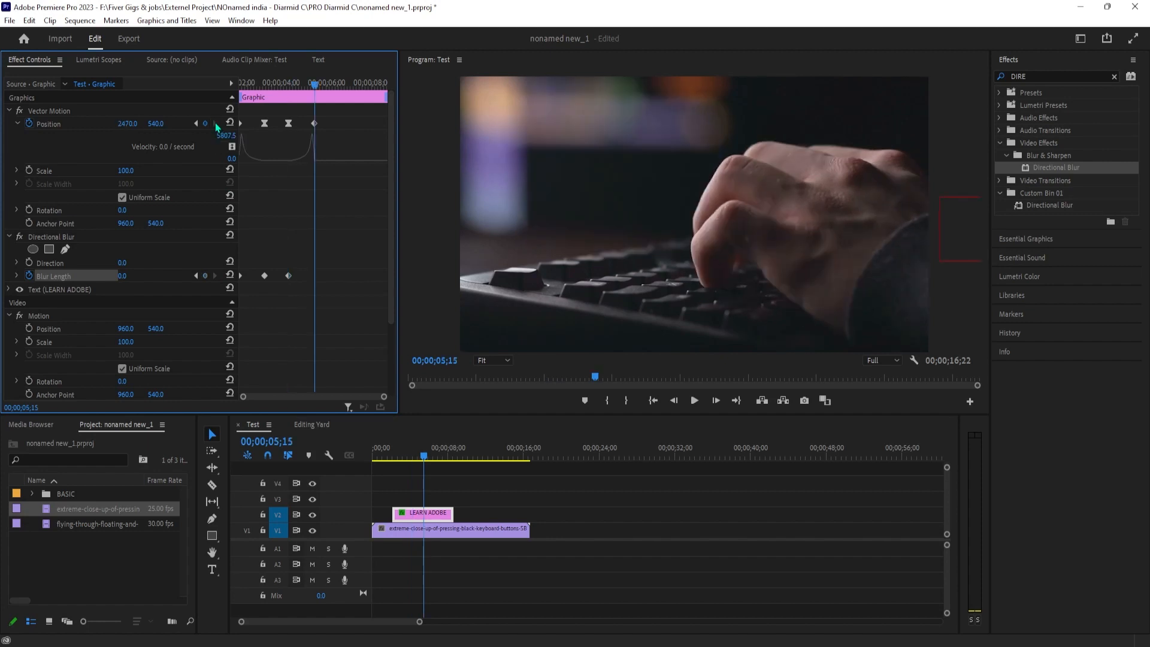
pyautogui.click(126, 275)
pyautogui.write('30')
pyautogui.press('Return')
# Preview the blurred title motion, set the Directional Blur's Direction to 90°, and replay the slide-in.
pyautogui.moveTo(314, 85); pyautogui.dragTo(241, 85)
pyautogui.press('space')
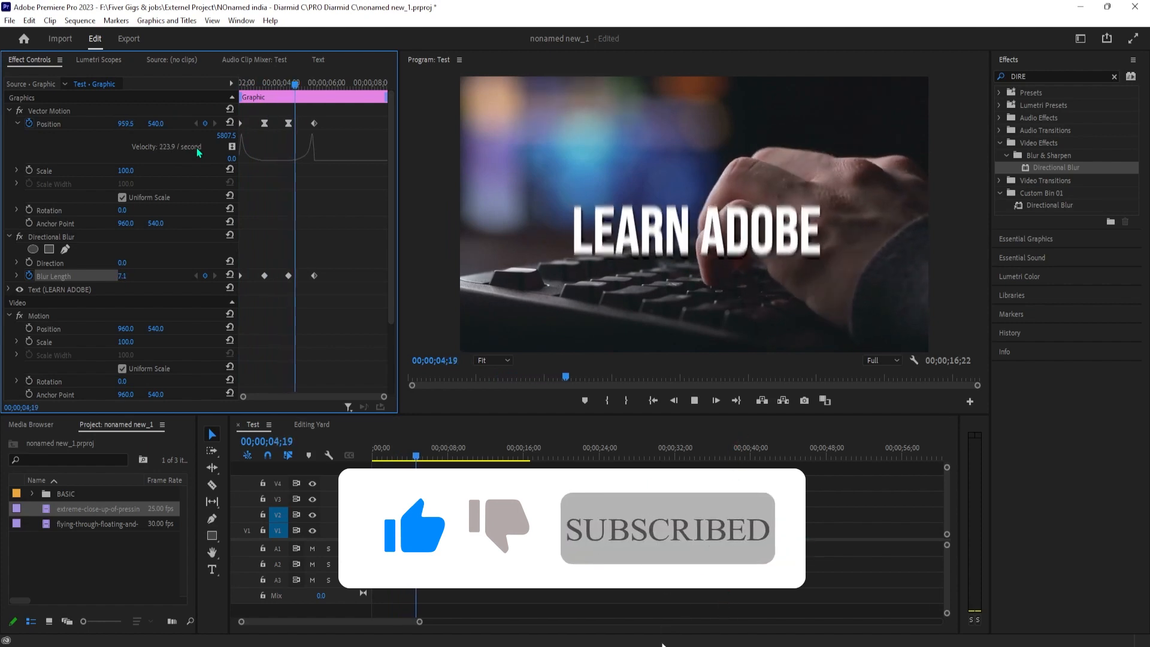
pyautogui.press('space')
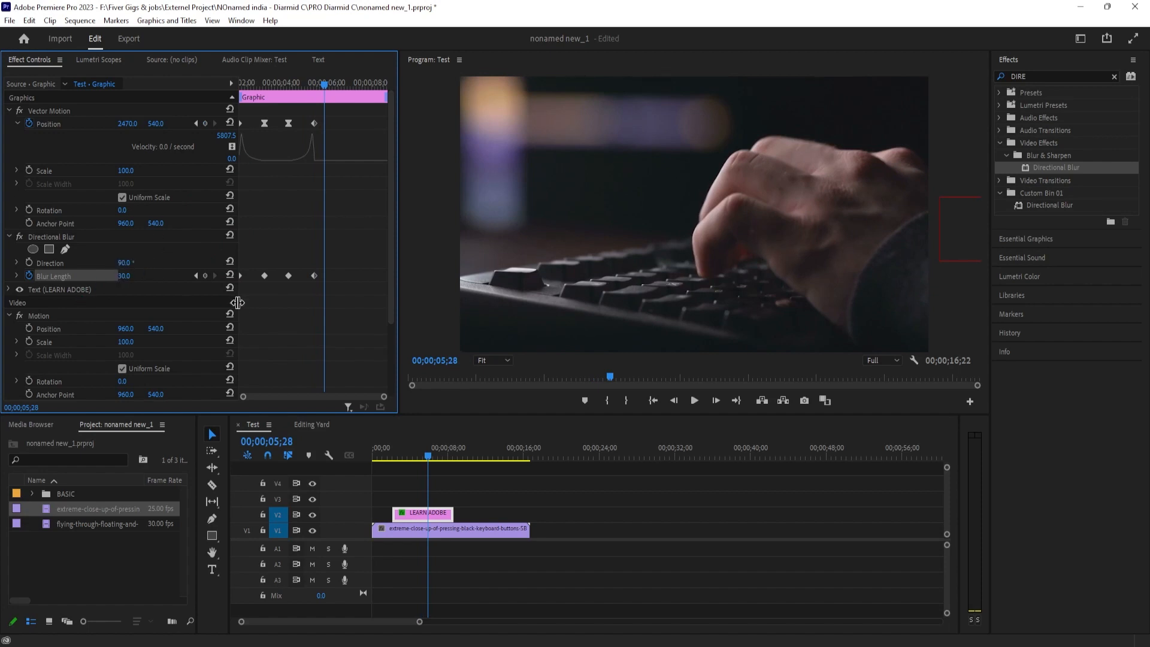
pyautogui.moveTo(323, 85); pyautogui.dragTo(218, 110)
pyautogui.press('space')
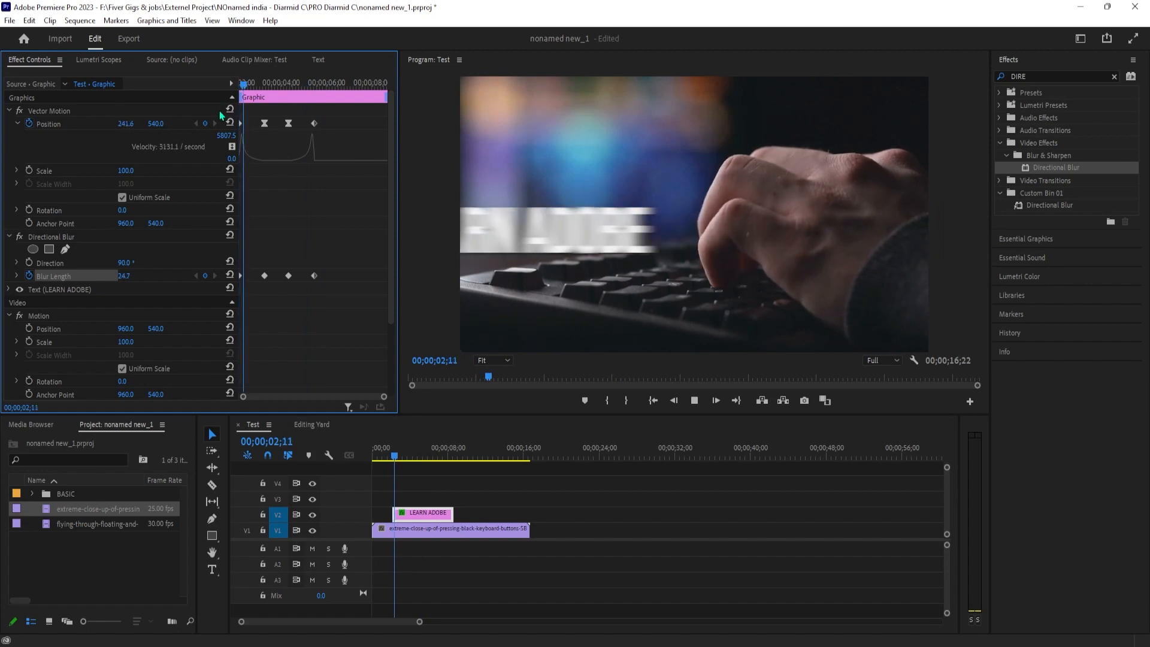
pyautogui.press('space')
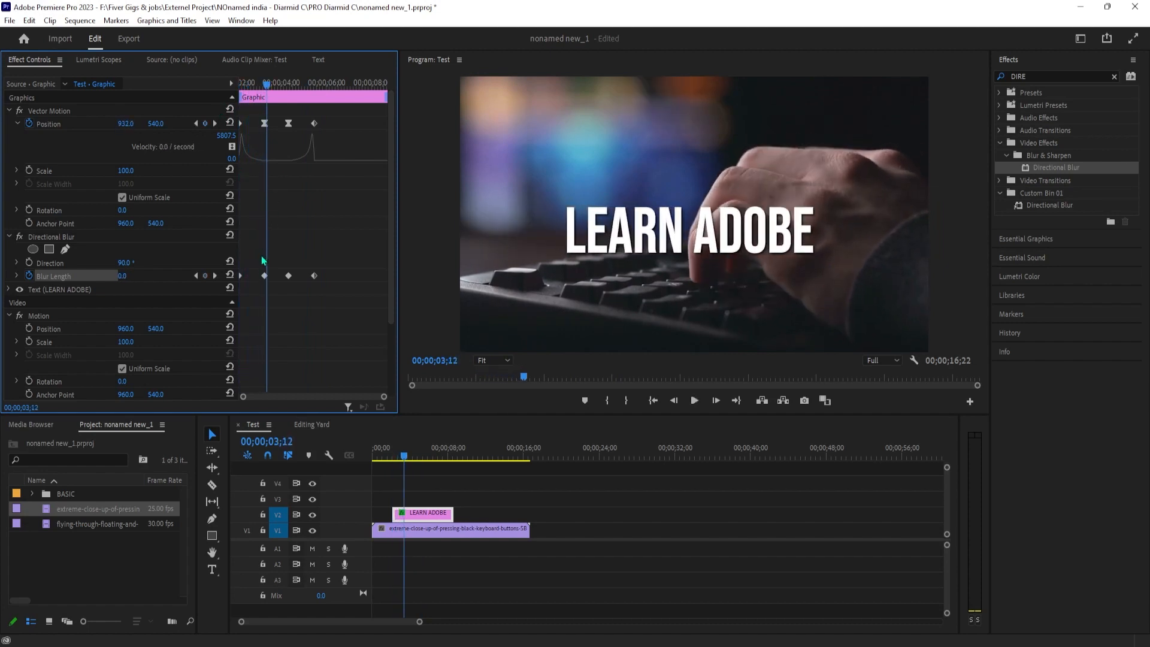
# Set the two middle Blur Length keyframes to Continuous Bezier interpolation.
pyautogui.moveTo(261, 256); pyautogui.dragTo(293, 287)
pyautogui.rightClick(288, 282)
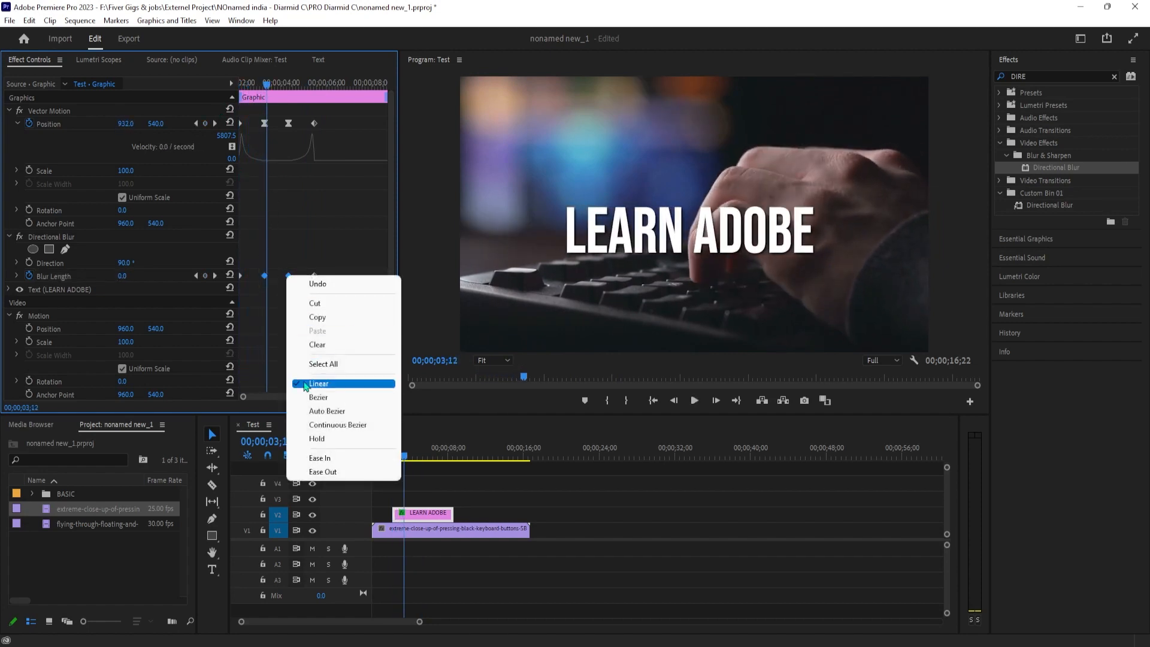
pyautogui.click(320, 427)
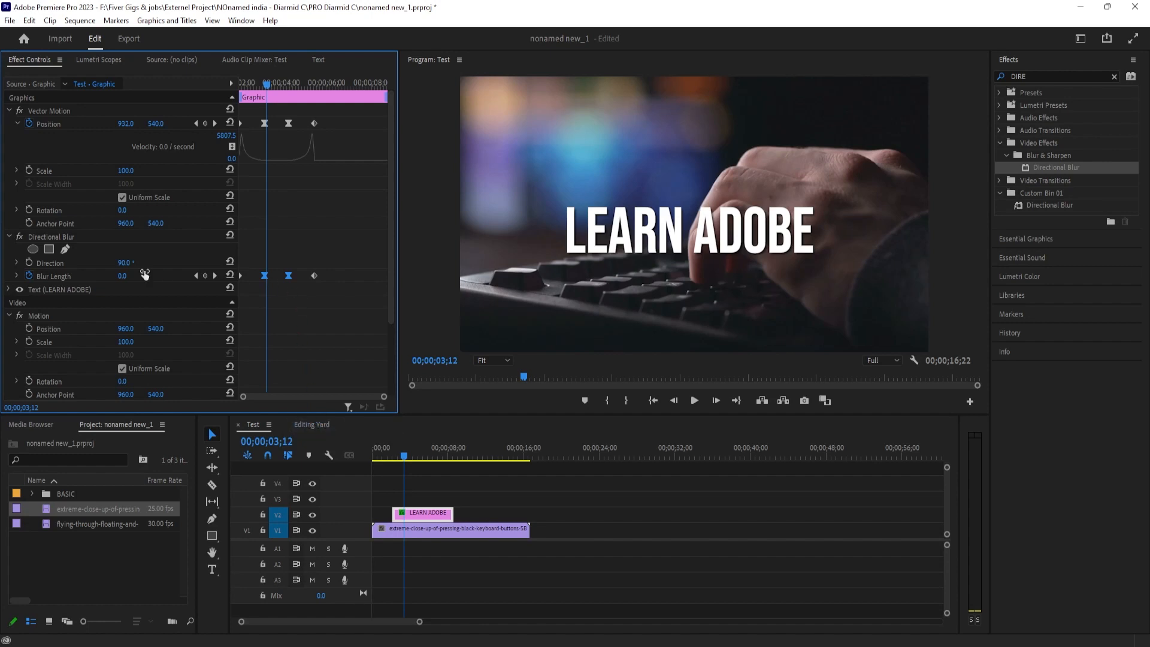
# Expand the Blur Length graph and stretch the middle keyframes' outer handles outward along the baseline for steeper easing.
pyautogui.click(17, 276)
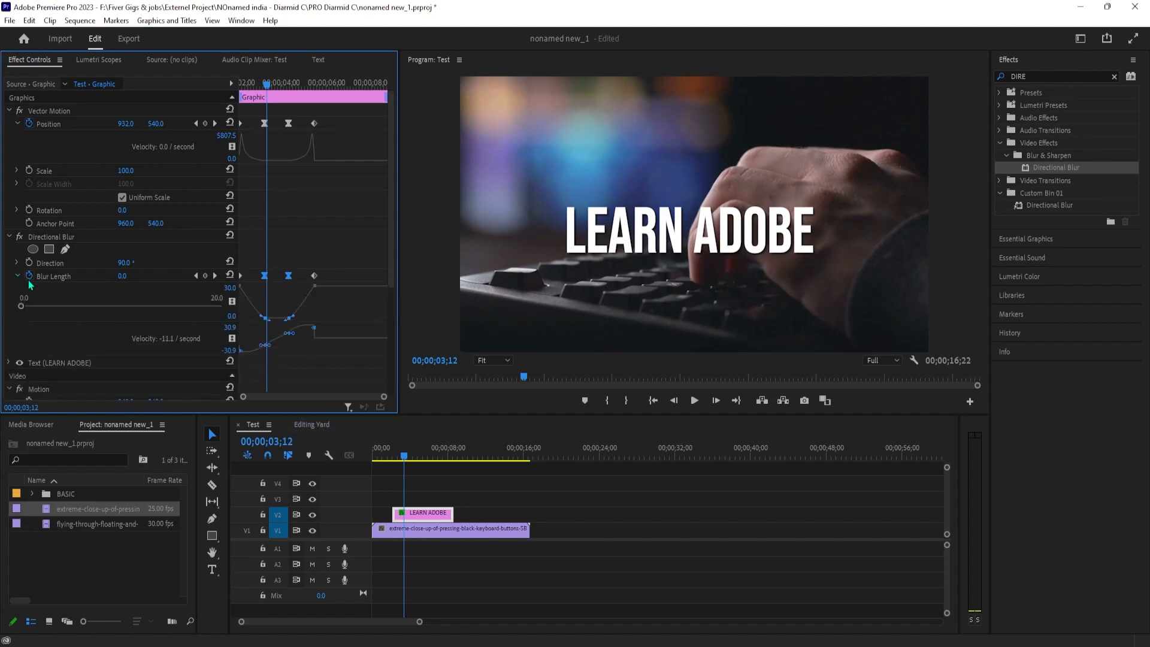
pyautogui.moveTo(261, 321); pyautogui.dragTo(218, 321)
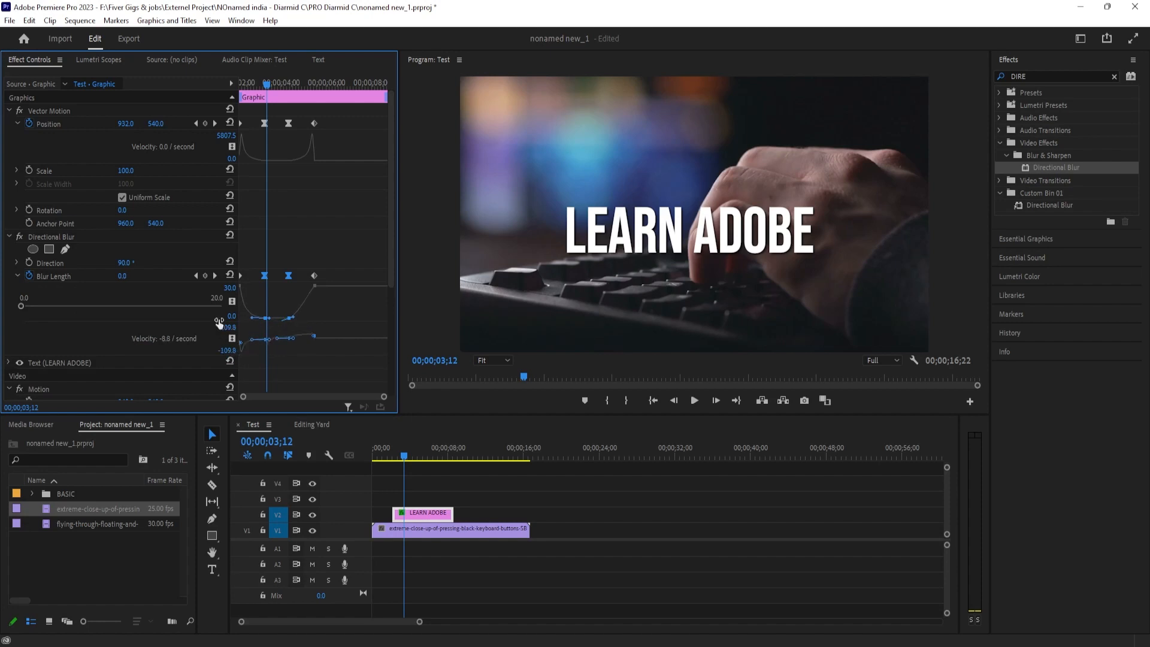
pyautogui.moveTo(296, 322); pyautogui.dragTo(325, 325)
# Play back the finished title animation in full screen twice to check the eased motion blur.
pyautogui.moveTo(268, 102); pyautogui.dragTo(144, 115)
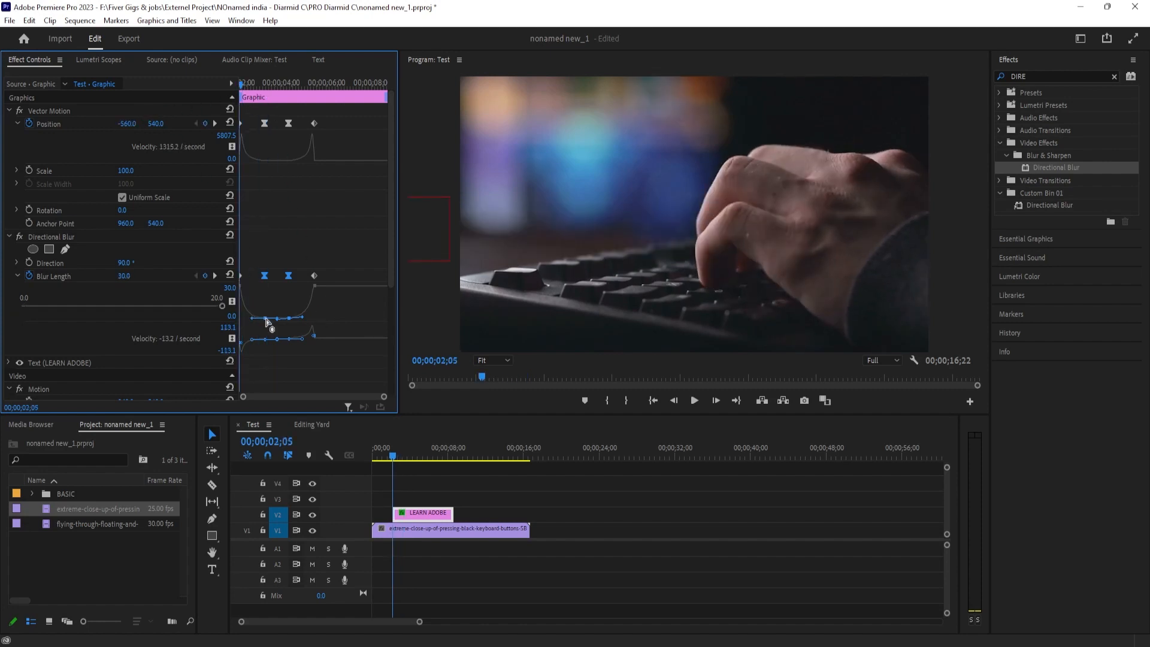
pyautogui.press('space')
pyautogui.click(1133, 40)
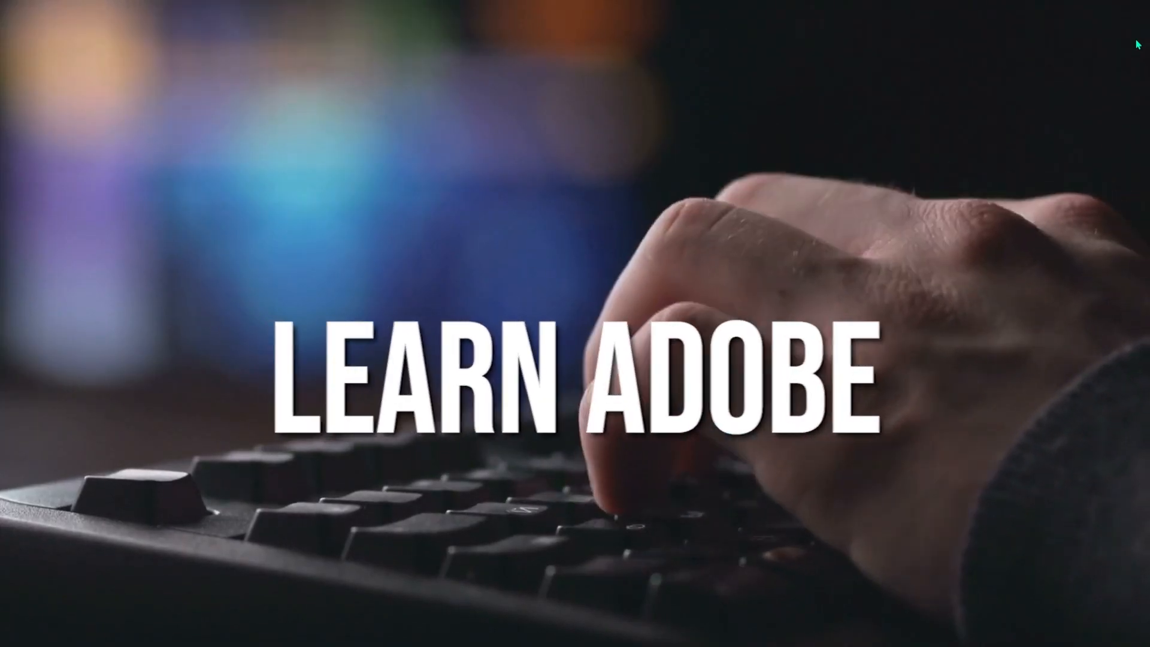
pyautogui.press('Escape')
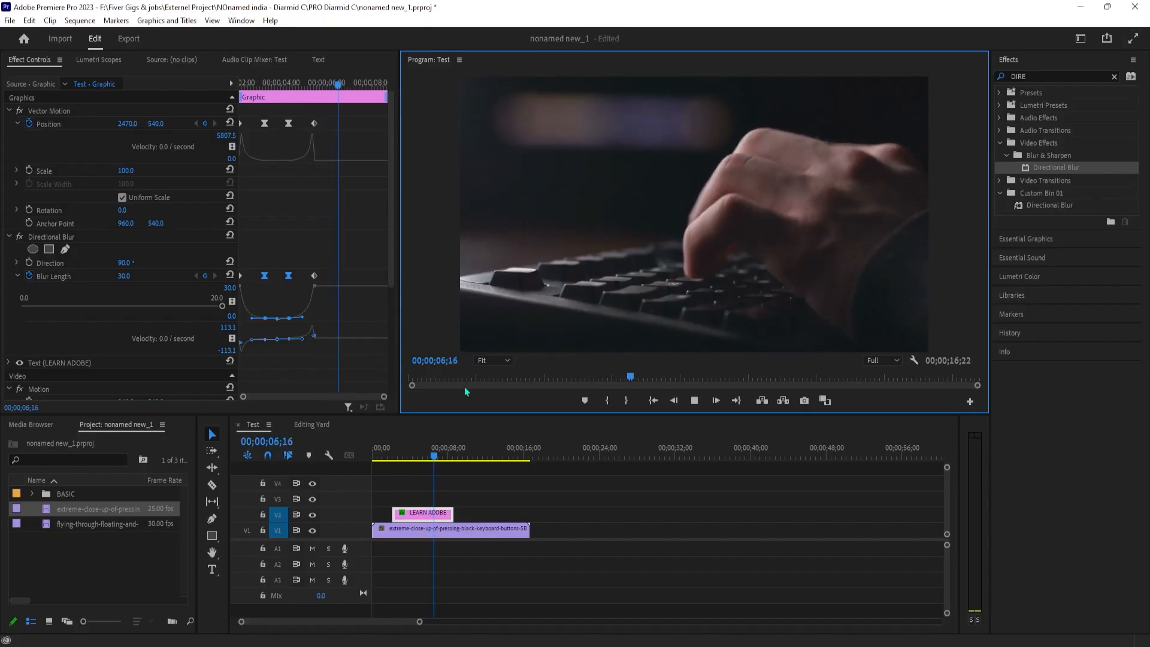
pyautogui.press('space')
pyautogui.moveTo(436, 460); pyautogui.dragTo(376, 461)
pyautogui.press('space')
pyautogui.click(1132, 41)
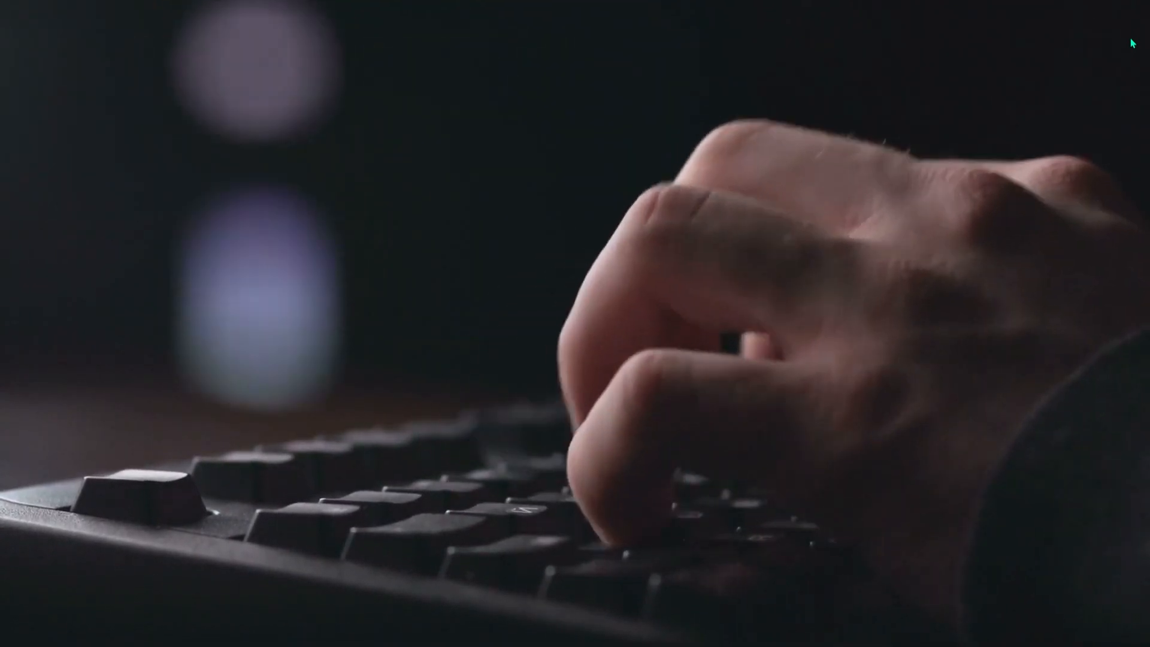
pyautogui.press('Escape')
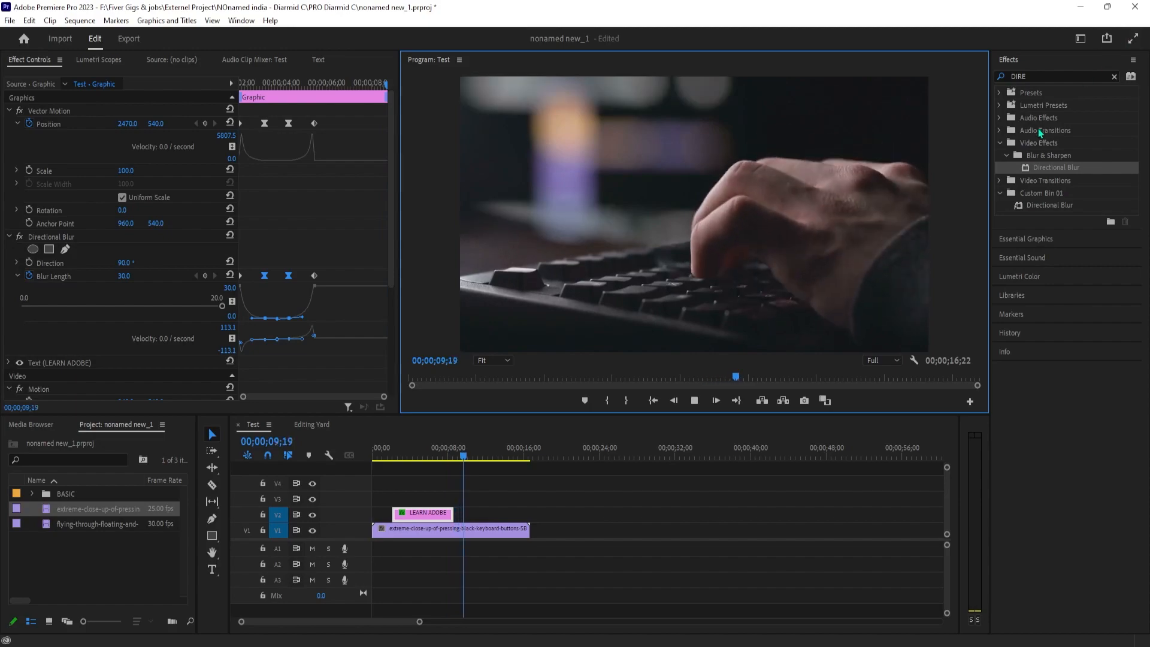